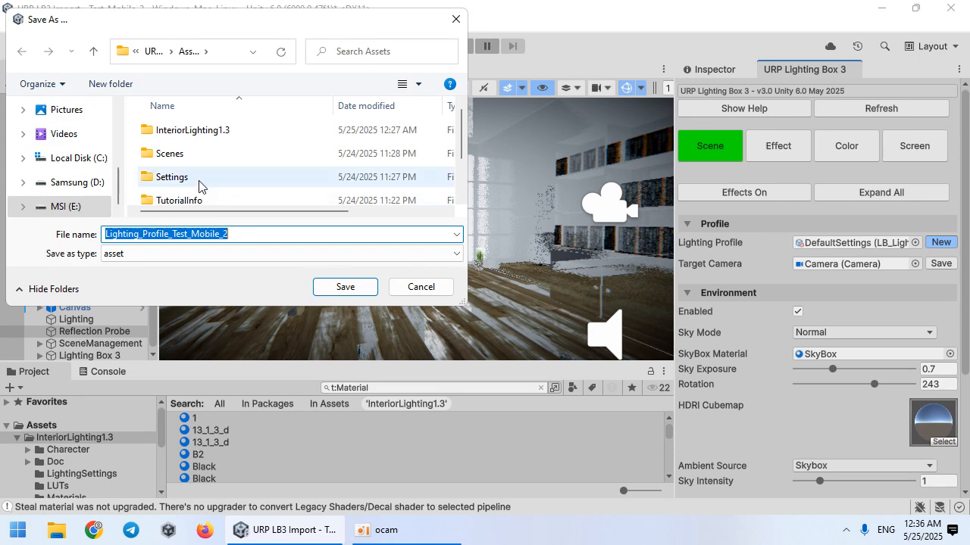
Step: Save the new lighting profile as Lighting_Profile_Test_Mobile_2 in a new folder inside InteriorLighting1.3's Scenes folder
double_click(195, 129)
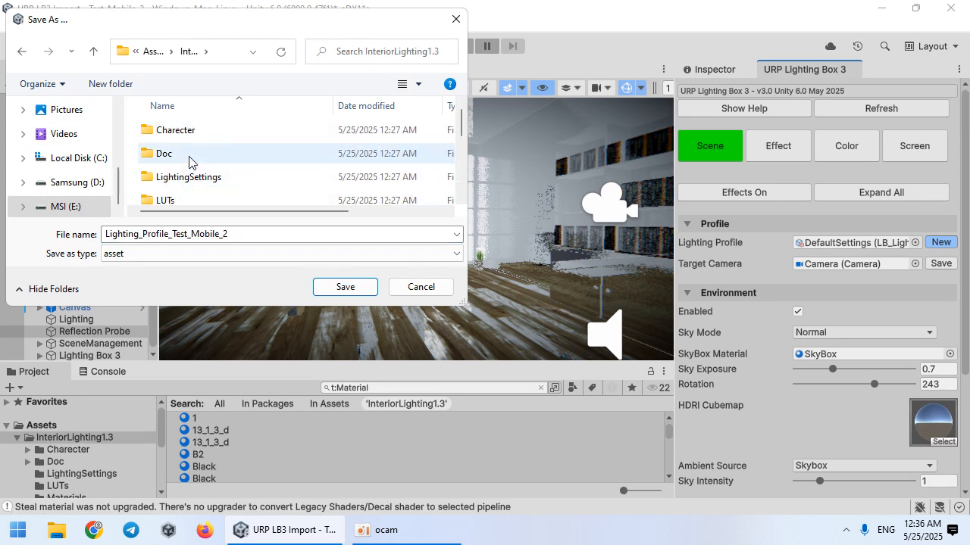
scroll(190, 162, down, 3)
double_click(185, 150)
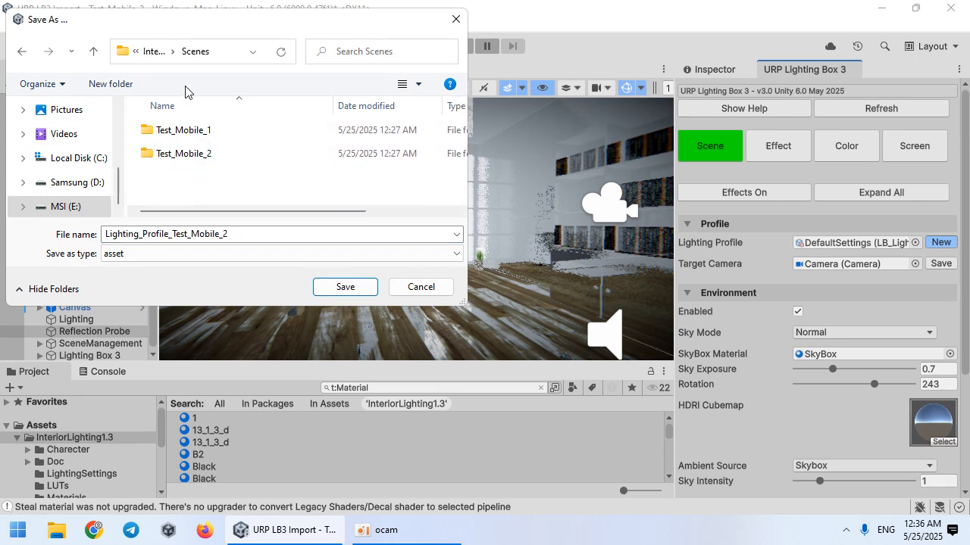
double_click(259, 129)
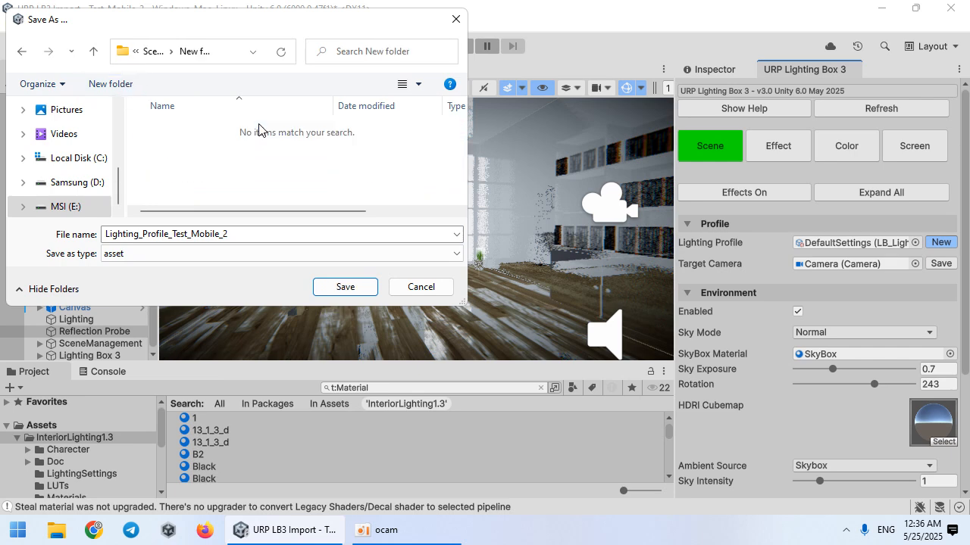
click(337, 289)
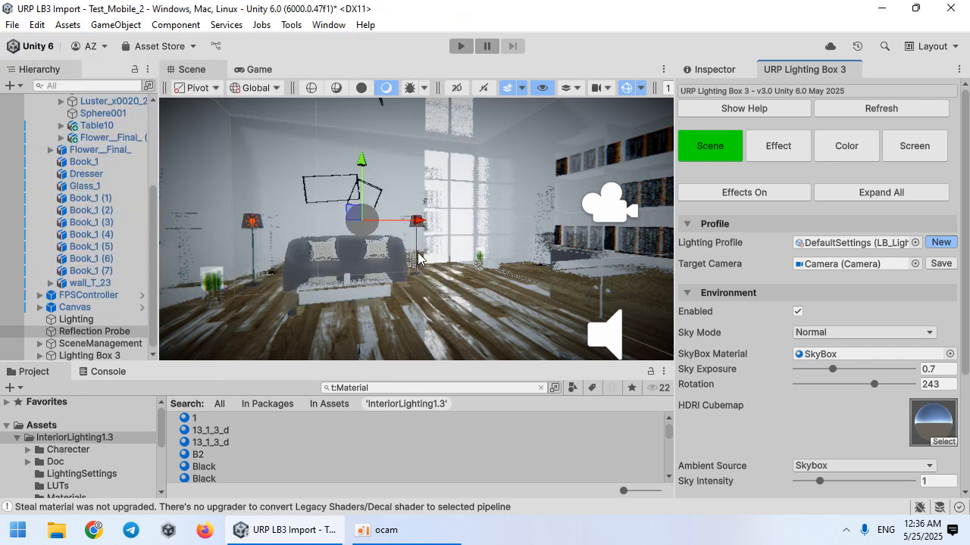
right_click(439, 247)
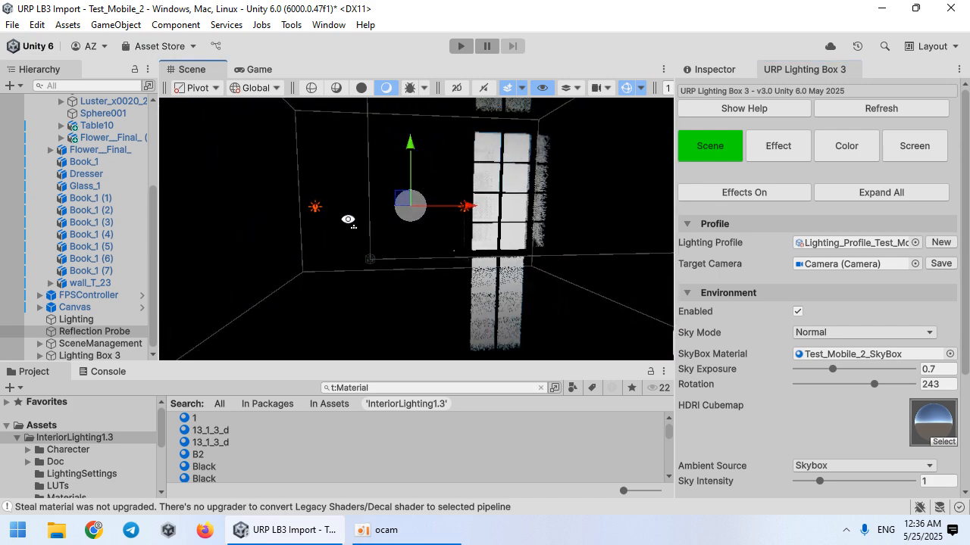
click(833, 333)
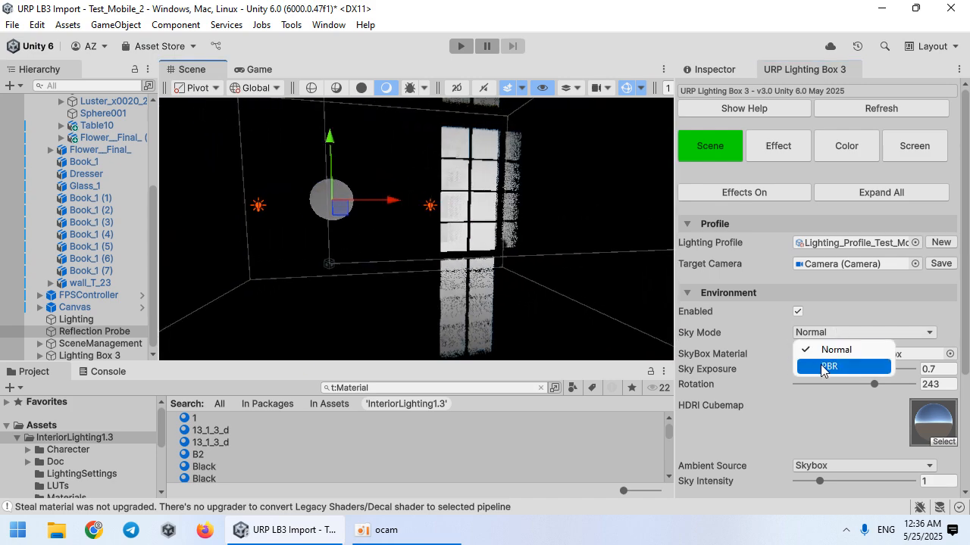
click(836, 350)
right_drag(610, 316, 530, 282)
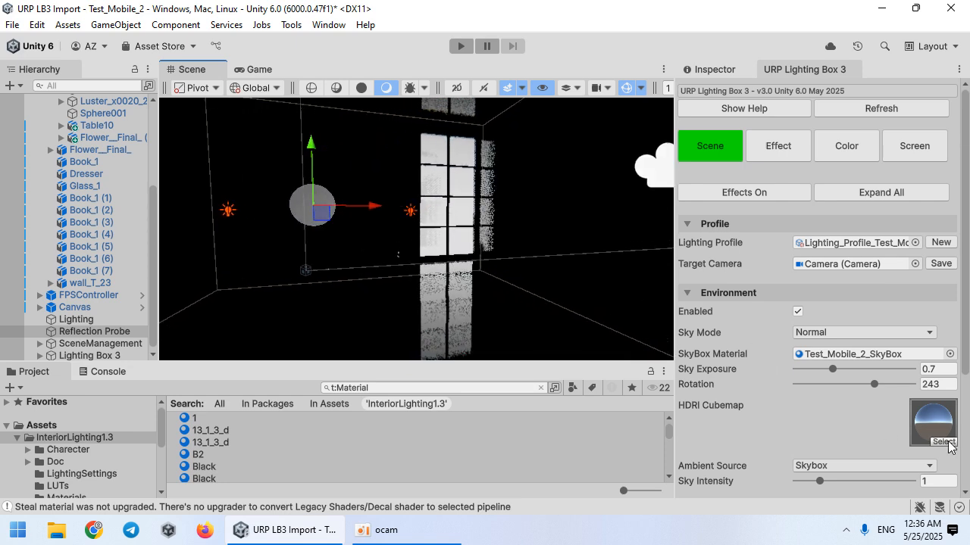
right_drag(597, 289, 461, 231)
key(w)
Step: Select the Light__White panel behind the window and bring up its material's surface inputs
click(428, 232)
click(725, 72)
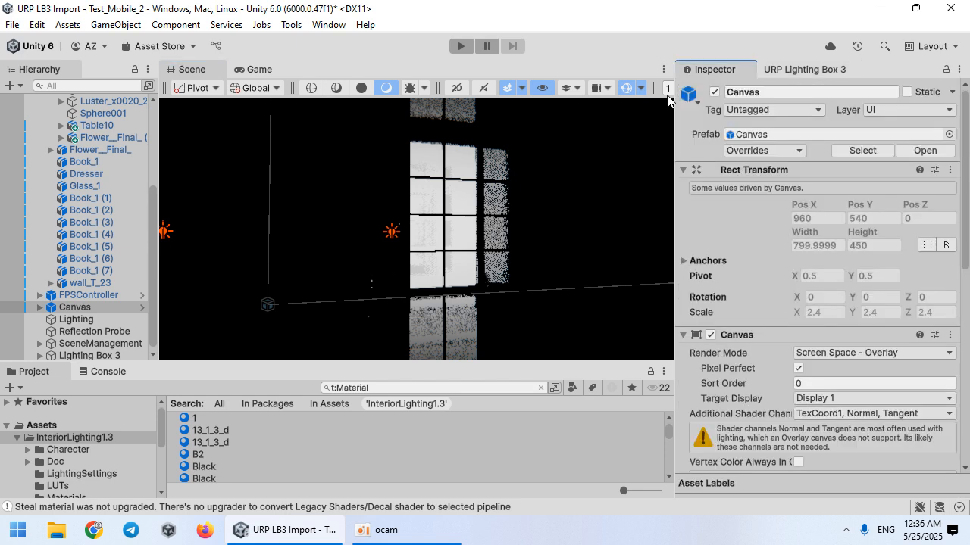
scroll(504, 207, up, 5)
click(429, 273)
right_drag(452, 245, 468, 260)
key(s)
key(w)
scroll(723, 253, down, 10)
key(w)
click(427, 201)
right_drag(384, 263, 408, 217)
key(s)
right_drag(454, 259, 452, 264)
key(w)
scroll(753, 401, down, 8)
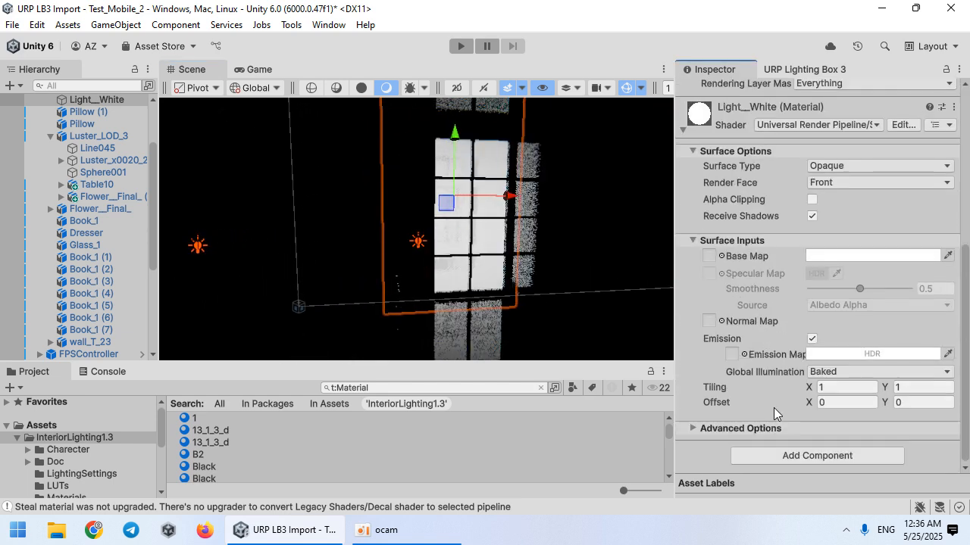
Step: Raise the HDR emission intensity of the Light__White material to 2.1
click(862, 355)
drag(879, 433, 888, 438)
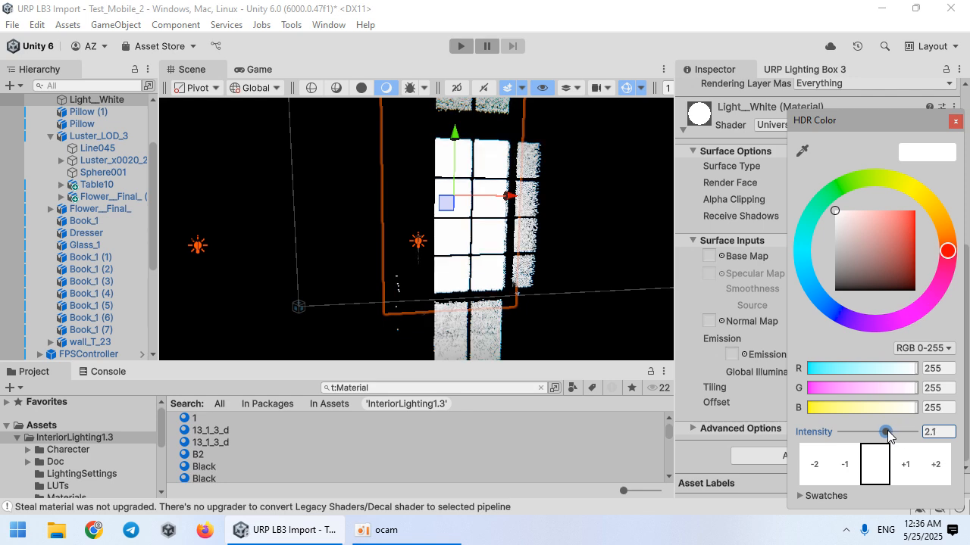
click(698, 325)
scroll(818, 265, up, 10)
Step: Enable the Bloom effect in URP Lighting Box 3 and set its threshold to 1.53
click(789, 70)
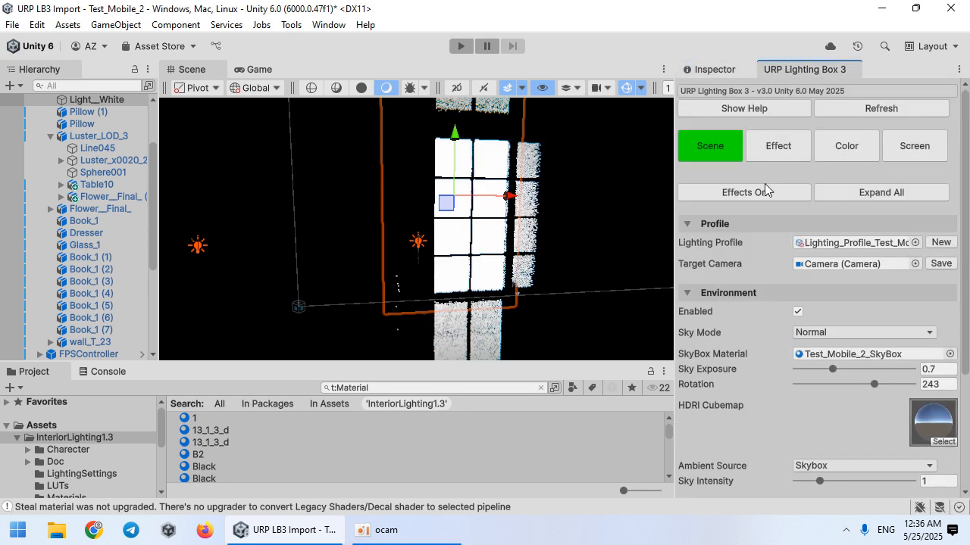
click(778, 146)
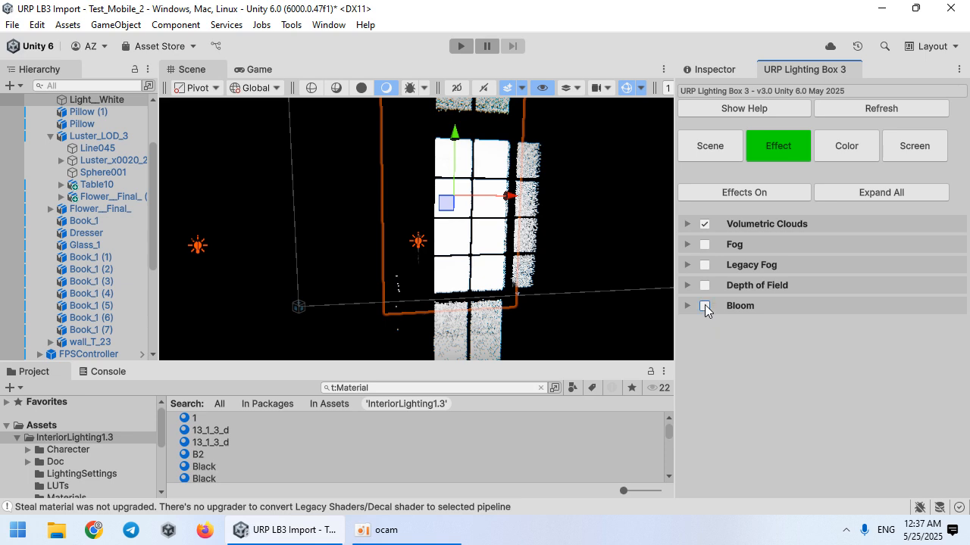
click(739, 310)
mouse_move(856, 339)
mouse_down()
mouse_move(829, 339)
mouse_move(856, 342)
mouse_up()
alt+drag(506, 253, 586, 204)
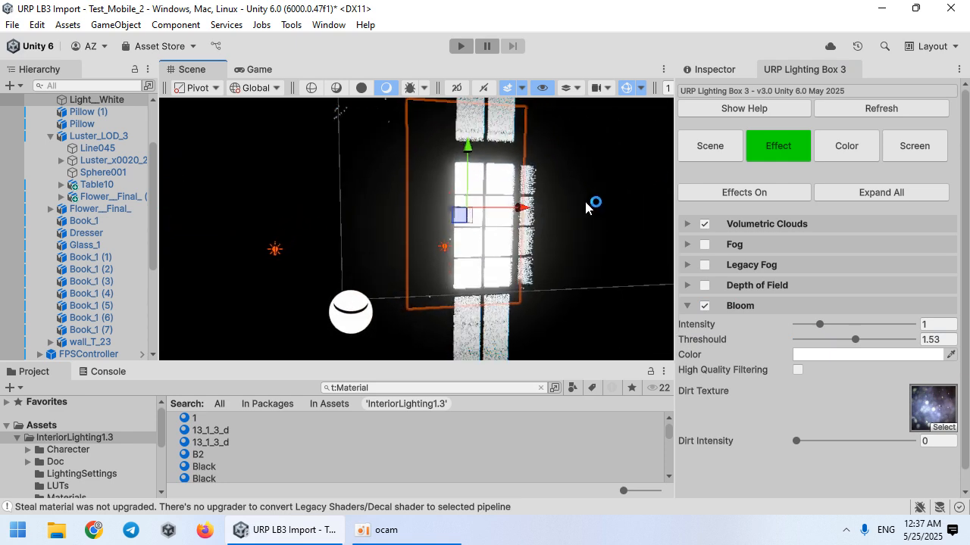
Step: Change the scene's lightmap Lighting Mode to Baked Progressive GPU
click(730, 149)
scroll(814, 352, down, 1)
click(822, 400)
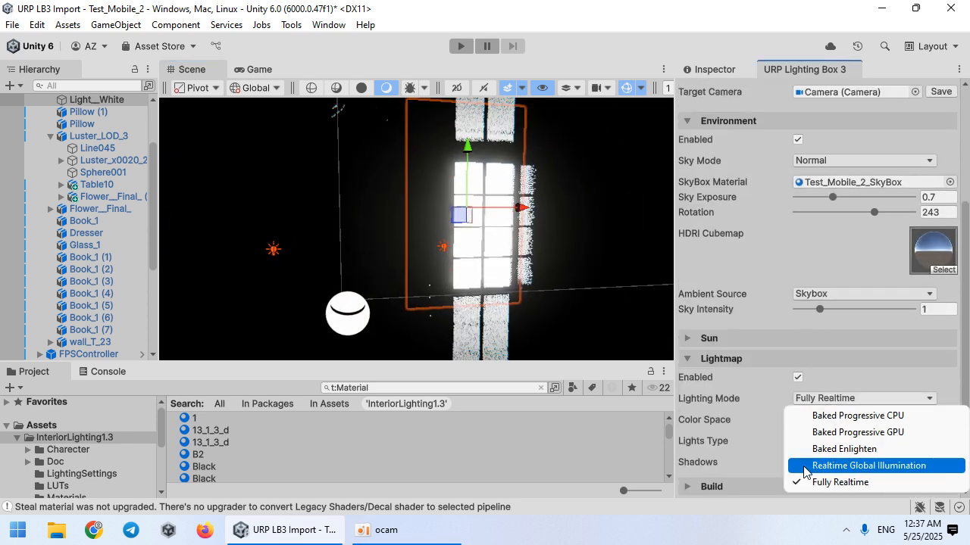
click(825, 433)
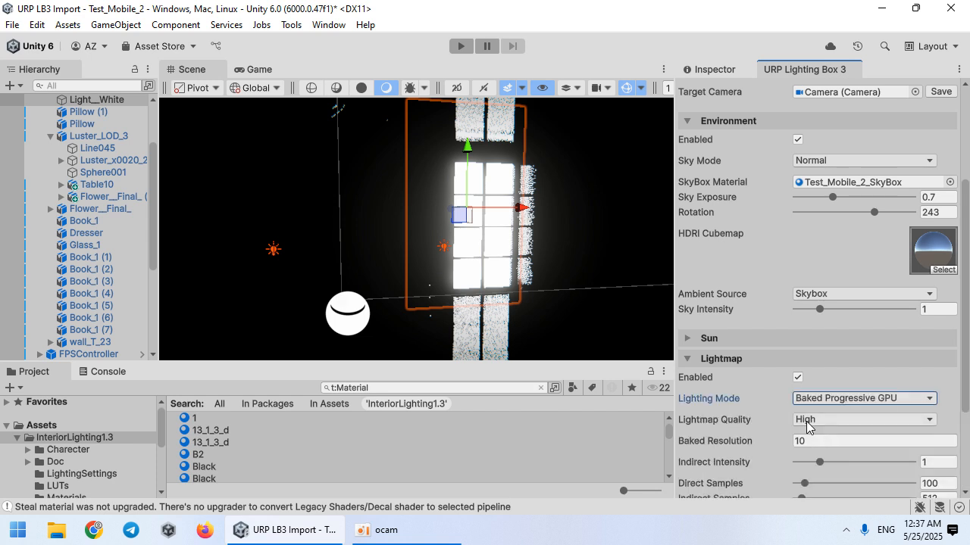
Step: Set the Lights Type in the lightmap settings to Baked
scroll(796, 405, down, 3)
scroll(780, 393, down, 1)
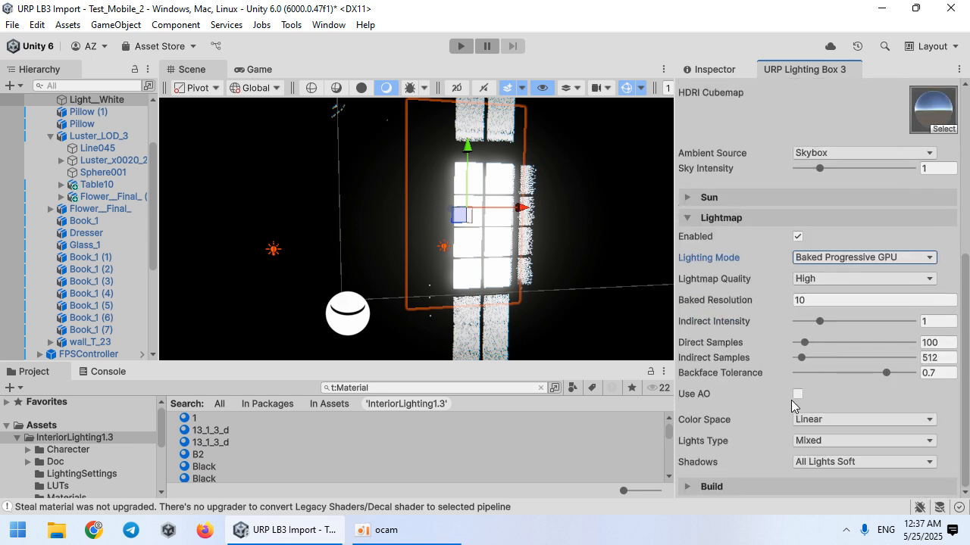
click(811, 437)
click(810, 437)
click(824, 446)
click(826, 440)
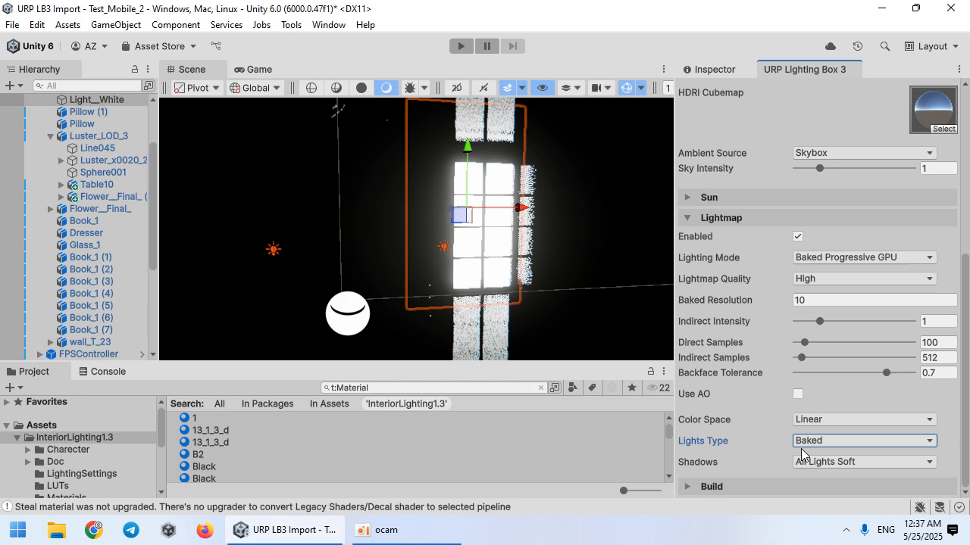
Step: Expand the Build settings and start baking the scene's lightmaps
click(756, 483)
scroll(754, 472, down, 5)
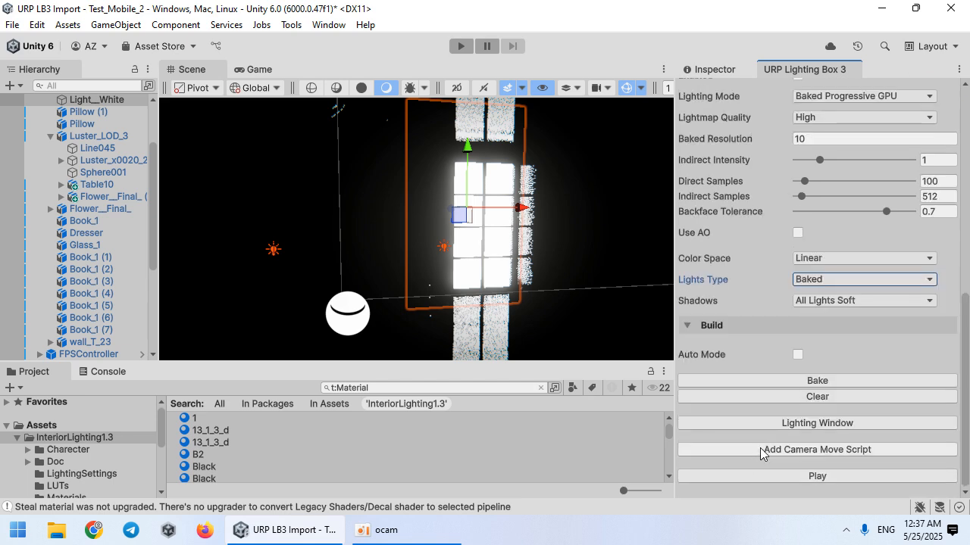
click(809, 381)
Step: Select the House2 model and examine its renderer and collider properties before returning to the lightmap settings
right_drag(508, 283, 478, 249)
key(s)
key(w)
click(337, 158)
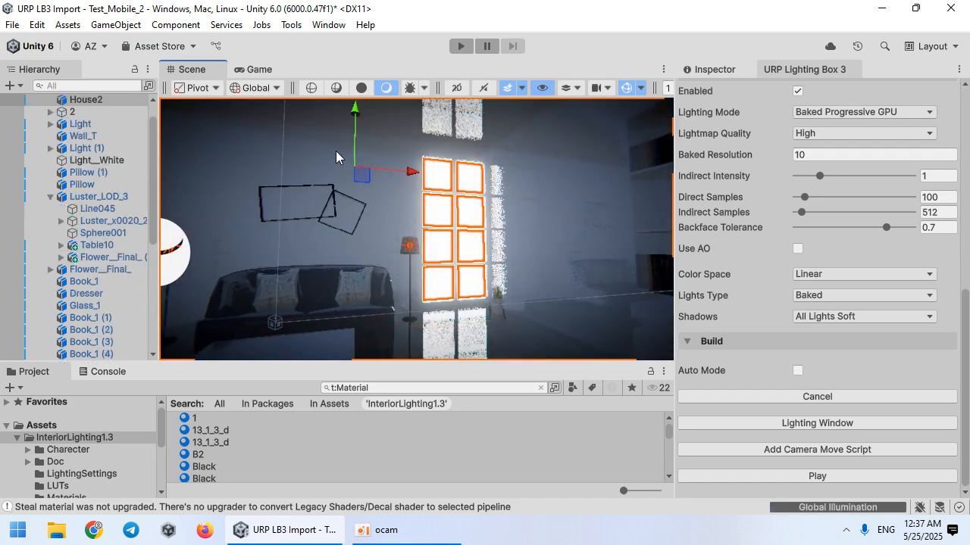
click(711, 70)
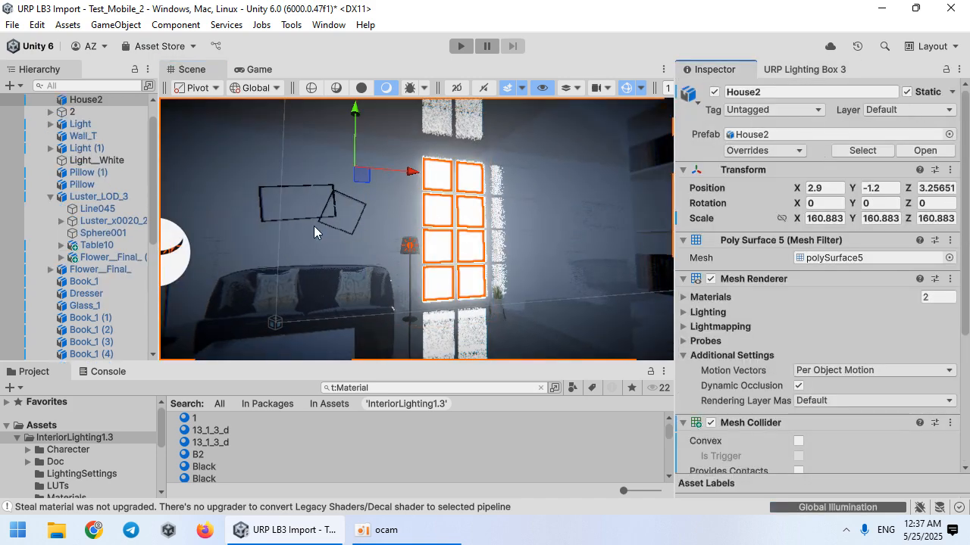
scroll(823, 389, down, 2)
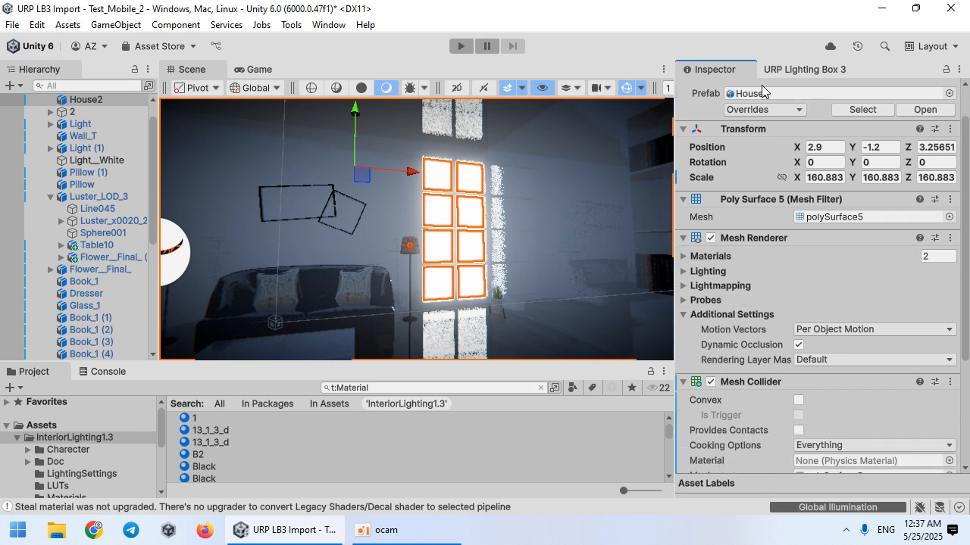
click(788, 68)
scroll(828, 349, up, 3)
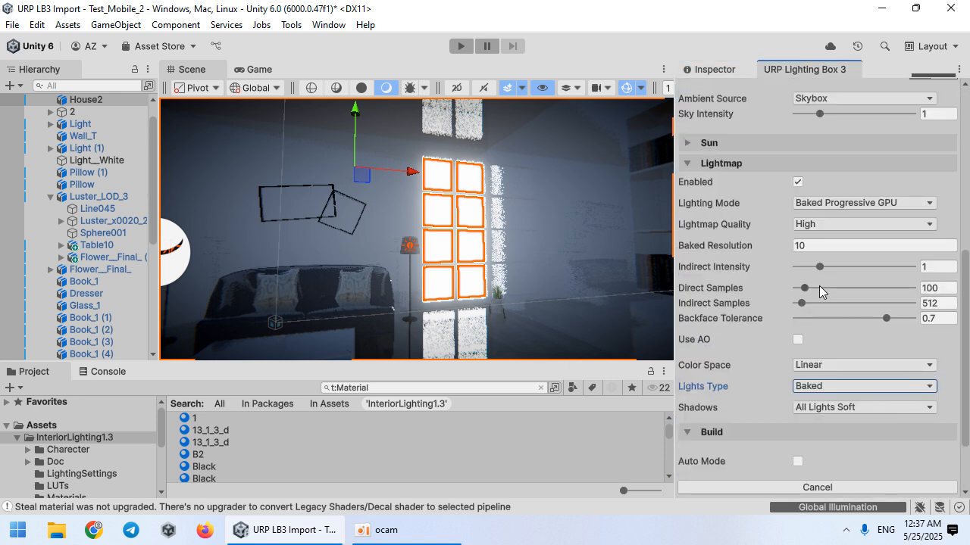
Step: Set the lightmap's Baked Resolution to 2 and display the Baked Lightmap debug view of the room
right_drag(467, 220, 487, 248)
key(s)
click(424, 88)
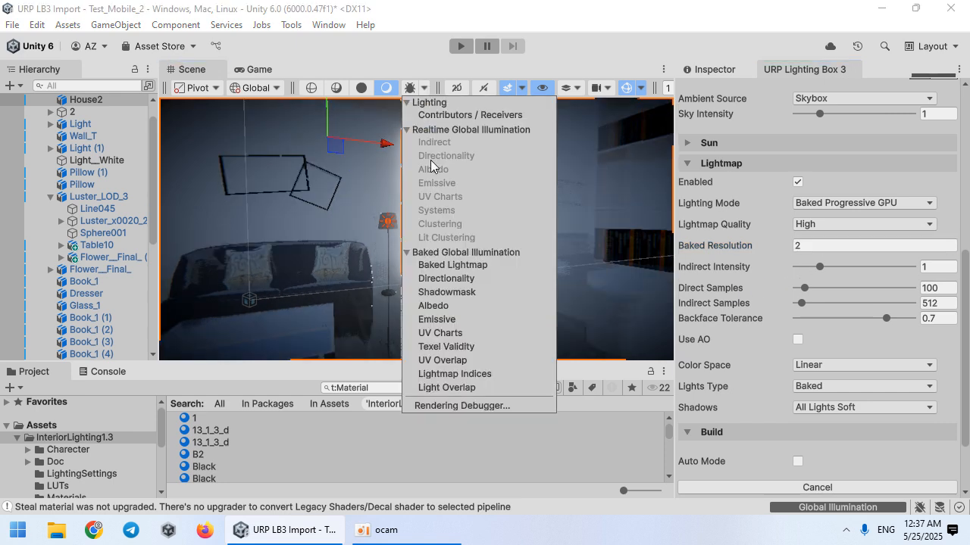
click(470, 264)
right_drag(304, 239, 348, 267)
Step: Try a slightly different Baked Resolution, restore it to 2, and return the scene to the lit shaded view
drag(727, 247, 728, 246)
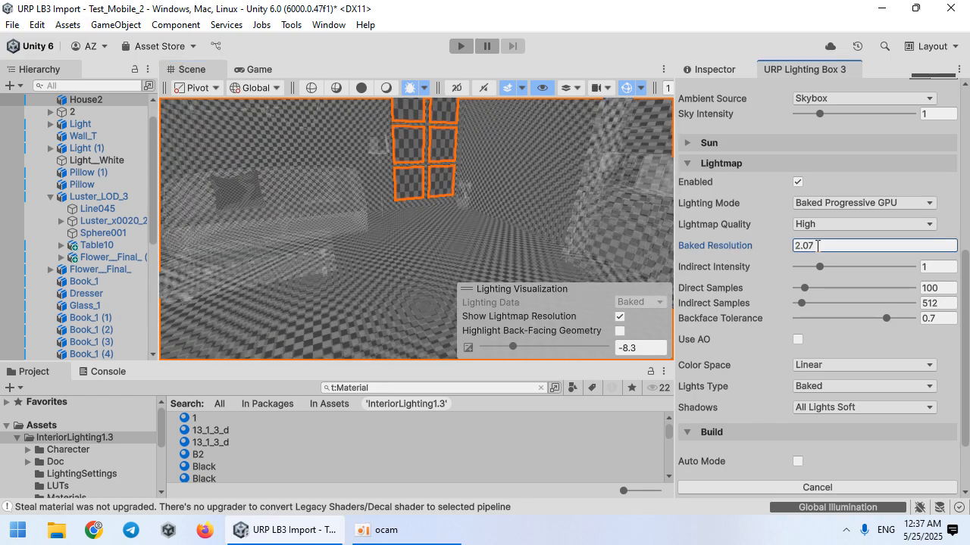
text(2)
click(386, 88)
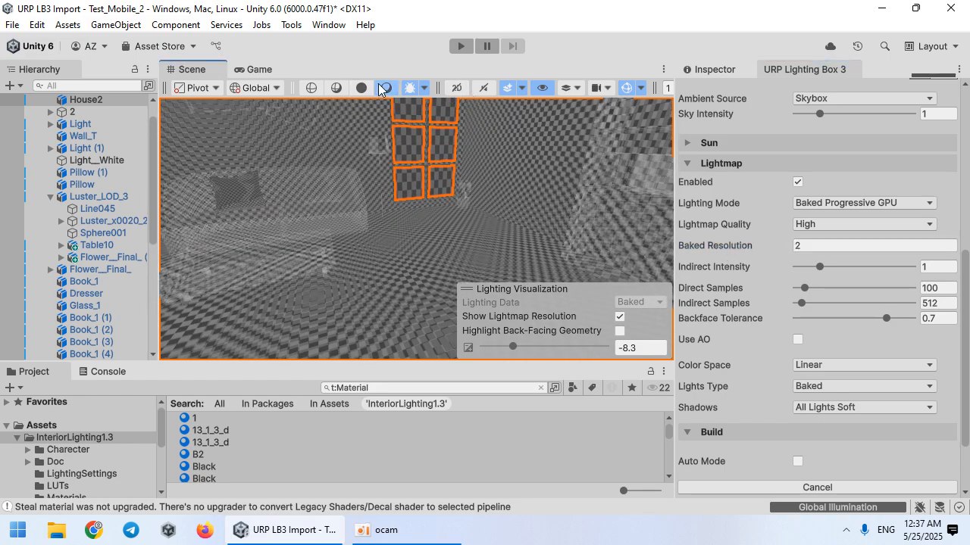
scroll(447, 224, up, 5)
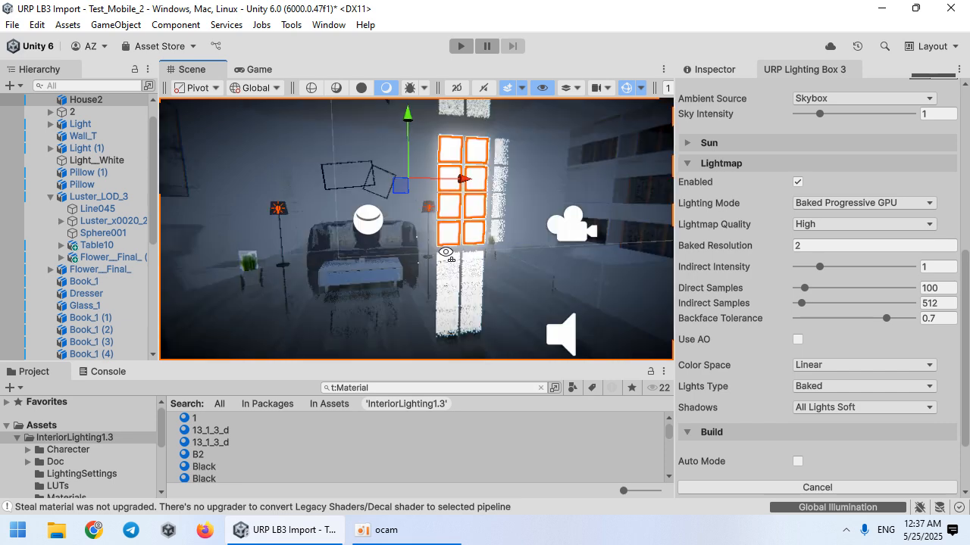
Step: Toggle Screen Space Reflections off and on repeatedly to compare its effect on the room, leaving it enabled
scroll(776, 231, up, 10)
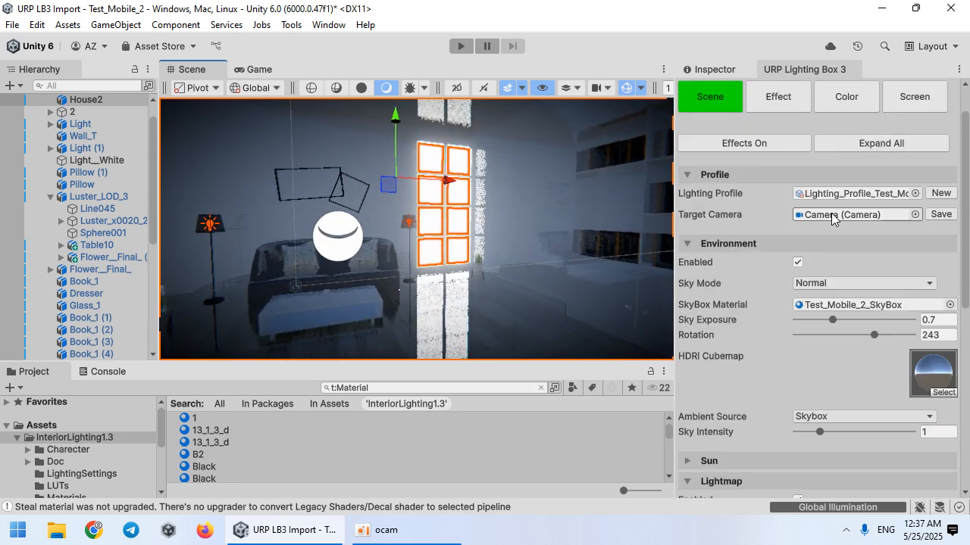
click(898, 146)
click(709, 356)
click(709, 356)
click(709, 355)
click(709, 355)
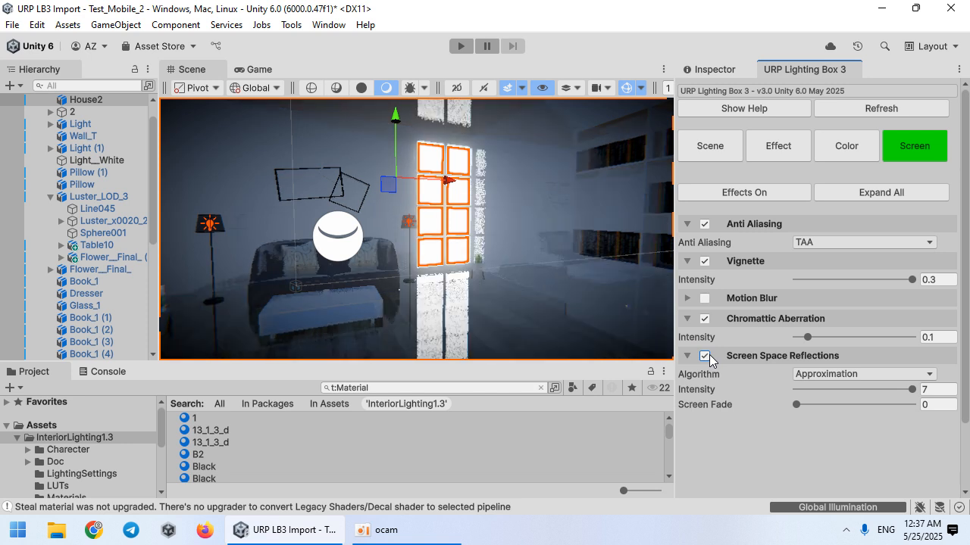
click(704, 356)
click(704, 356)
Step: Check the Global Illumination bake in the background tasks and enable Auto Mode in the Build settings
click(803, 507)
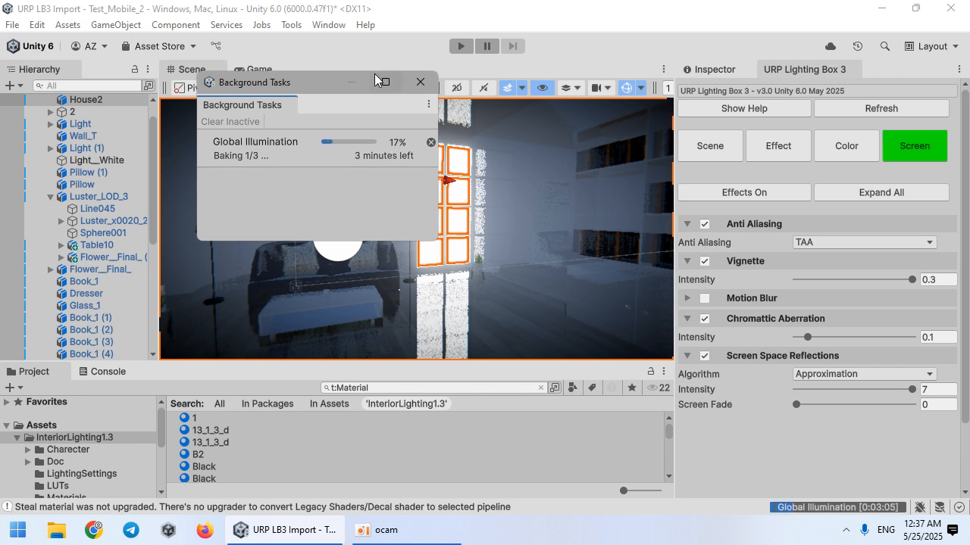
click(716, 146)
scroll(761, 334, down, 10)
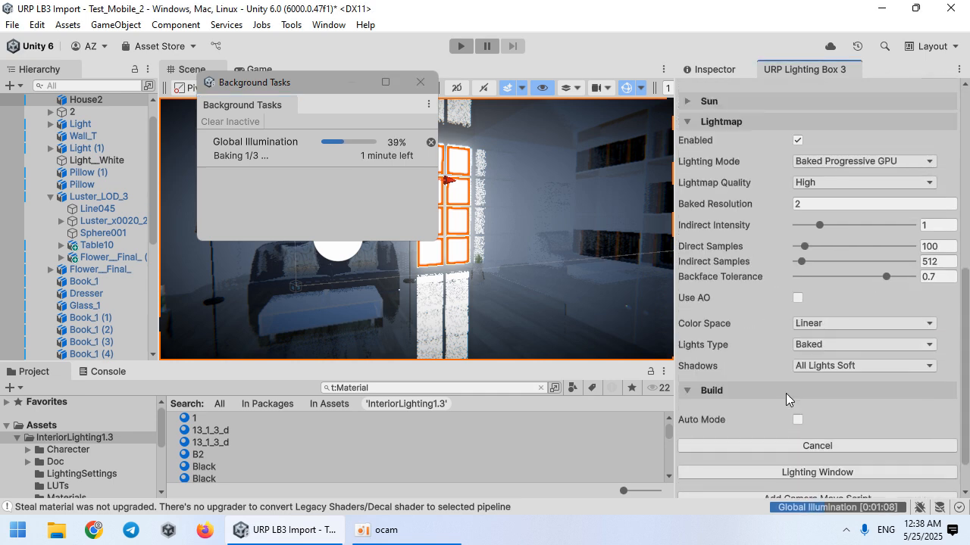
scroll(786, 395, down, 2)
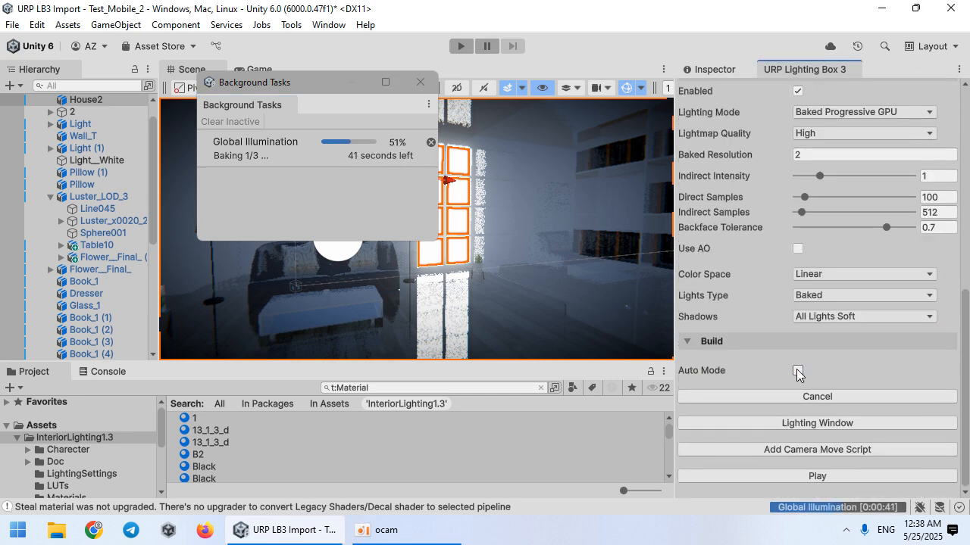
click(417, 81)
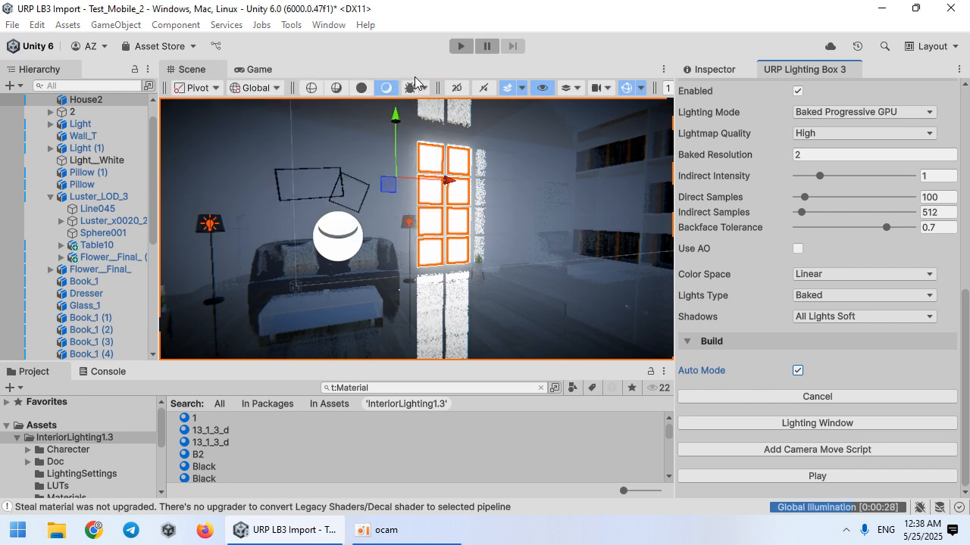
Step: Set the lightmap's Indirect Intensity to 2 and bake the lighting again
right_drag(493, 268, 510, 251)
key(s)
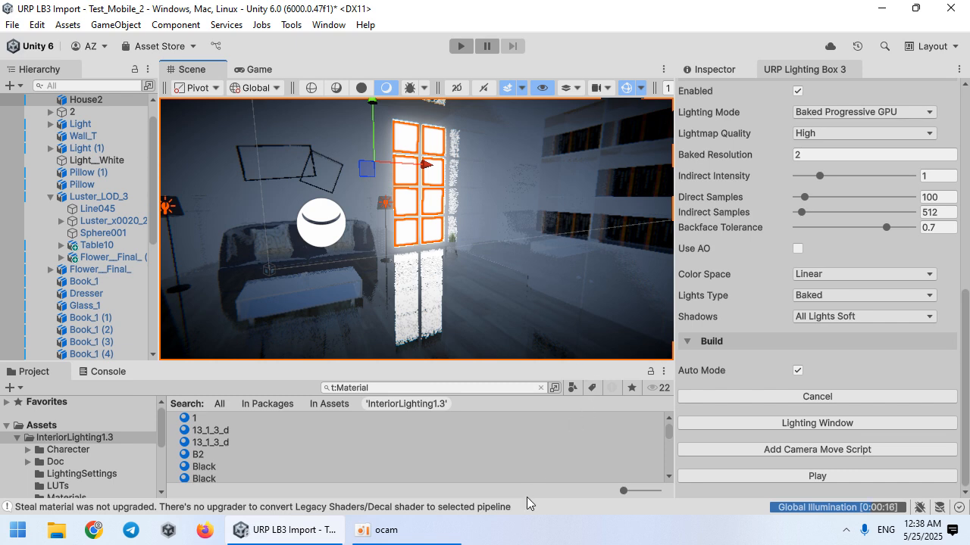
click(448, 523)
right_drag(395, 216, 437, 274)
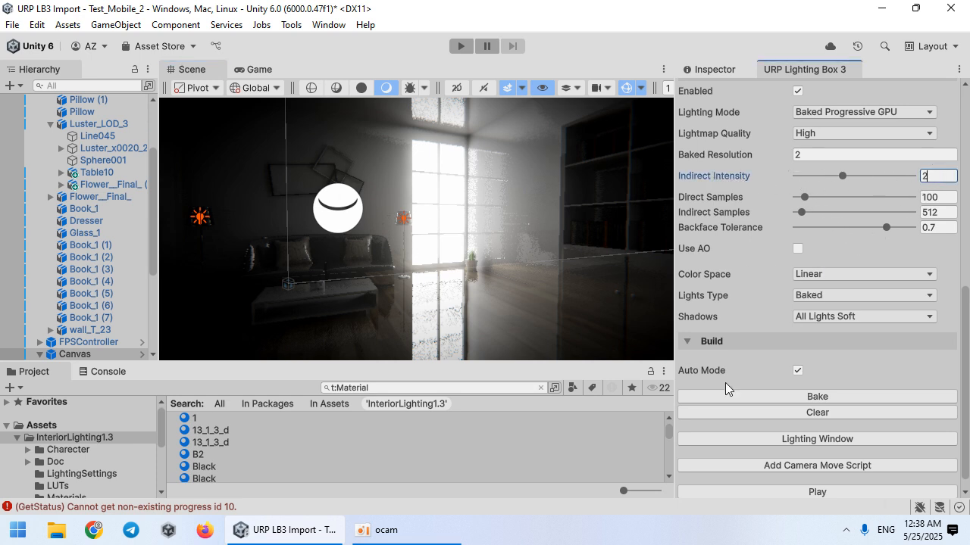
click(759, 396)
right_drag(520, 276, 448, 268)
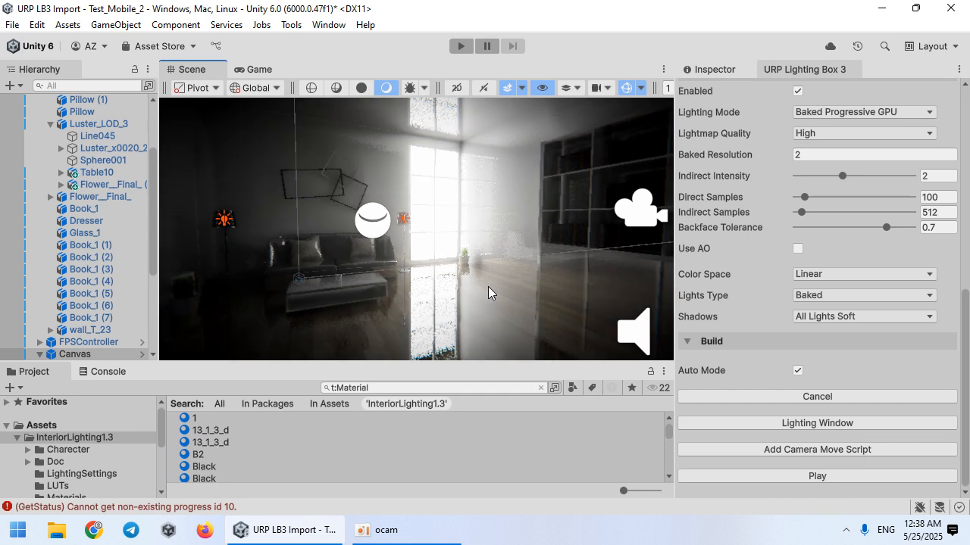
Step: Raise the color grading Gamma to 1 and keep the Exposure at 0
right_drag(374, 310, 339, 293)
scroll(716, 265, up, 10)
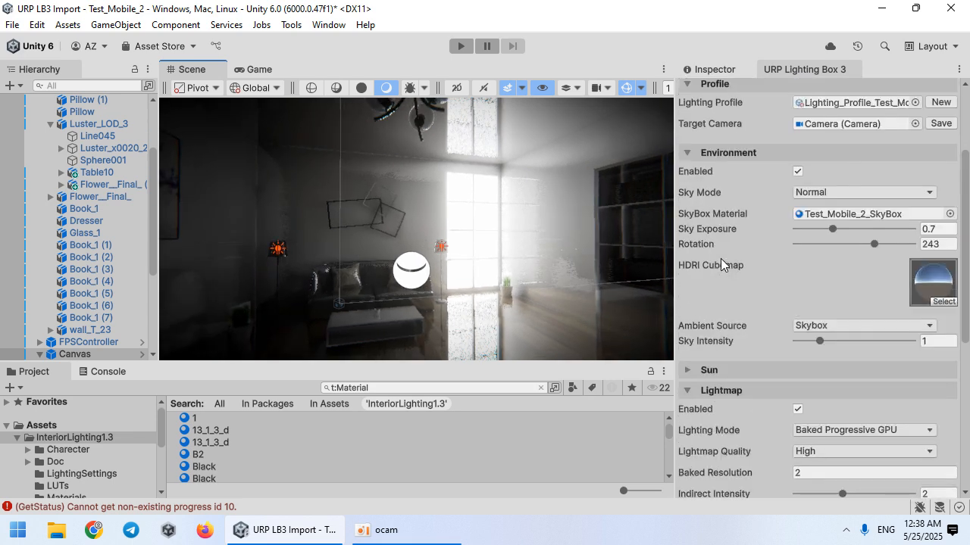
click(781, 150)
click(829, 155)
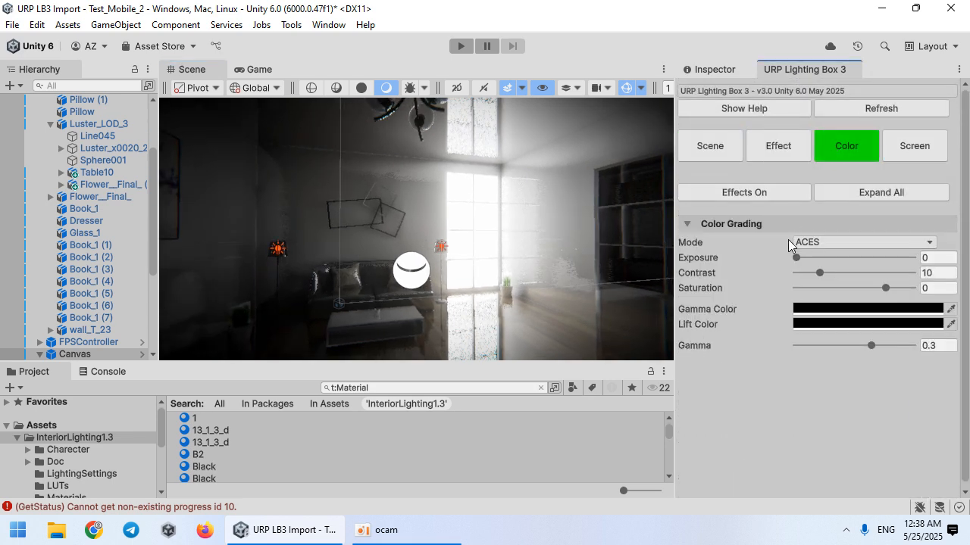
scroll(791, 228, down, 1)
drag(876, 343, 964, 362)
mouse_move(491, 259)
right_down()
mouse_move(720, 294)
mouse_move(648, 377)
mouse_move(357, 346)
mouse_move(412, 340)
mouse_move(489, 294)
mouse_move(491, 266)
mouse_move(478, 272)
right_up()
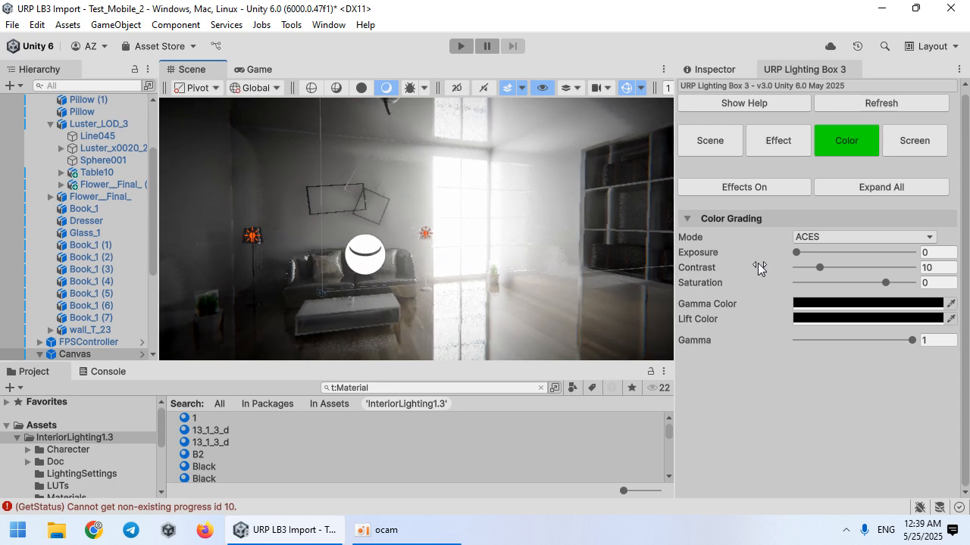
drag(791, 252, 771, 258)
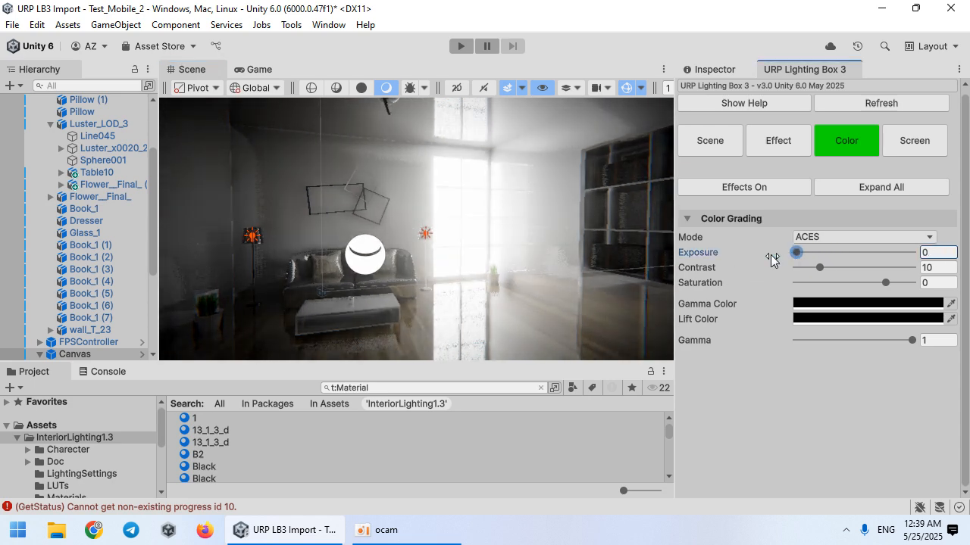
Step: Disable the Bloom effect for the room
click(772, 142)
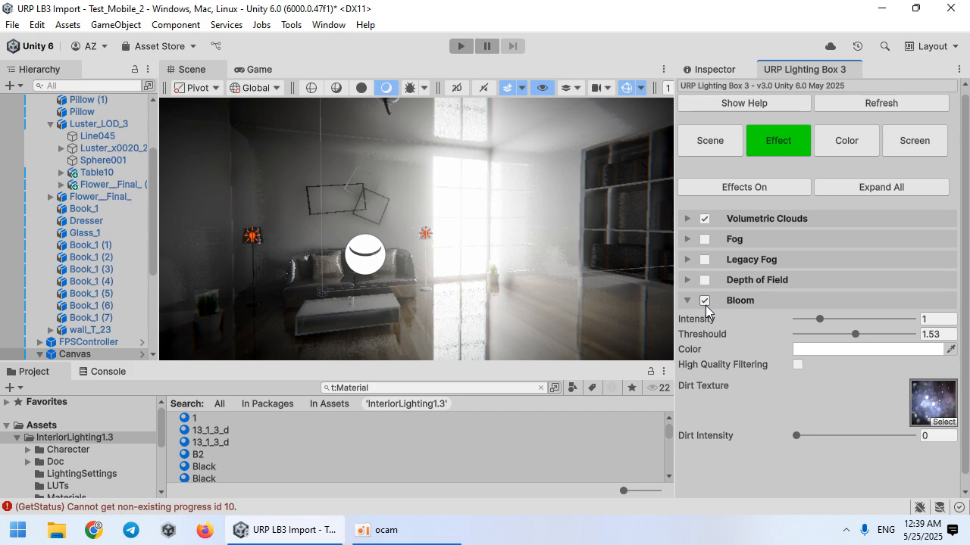
click(704, 302)
key(w)
right_drag(522, 280, 455, 270)
Step: Select the House2 floor and examine the surface settings of its phong2 material
click(465, 294)
key(w)
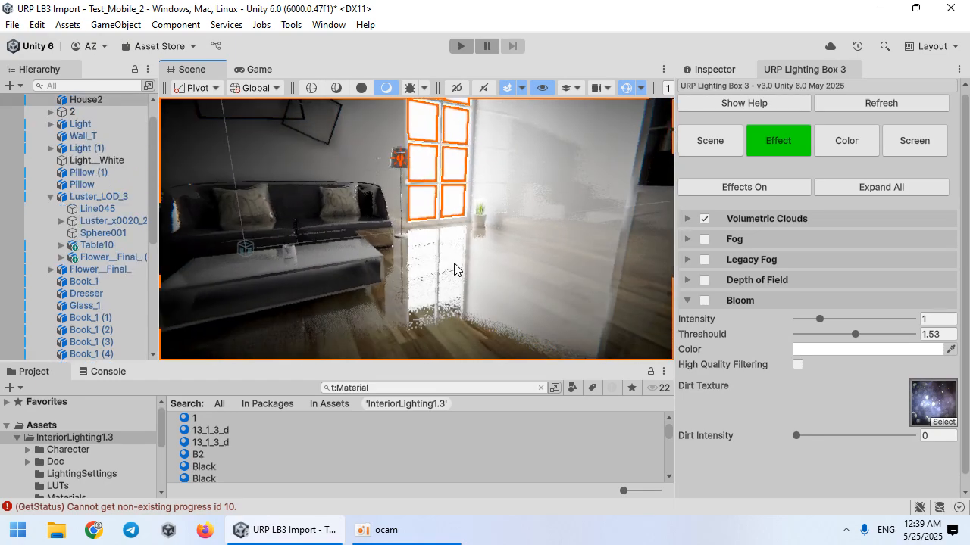
click(705, 71)
scroll(717, 344, down, 5)
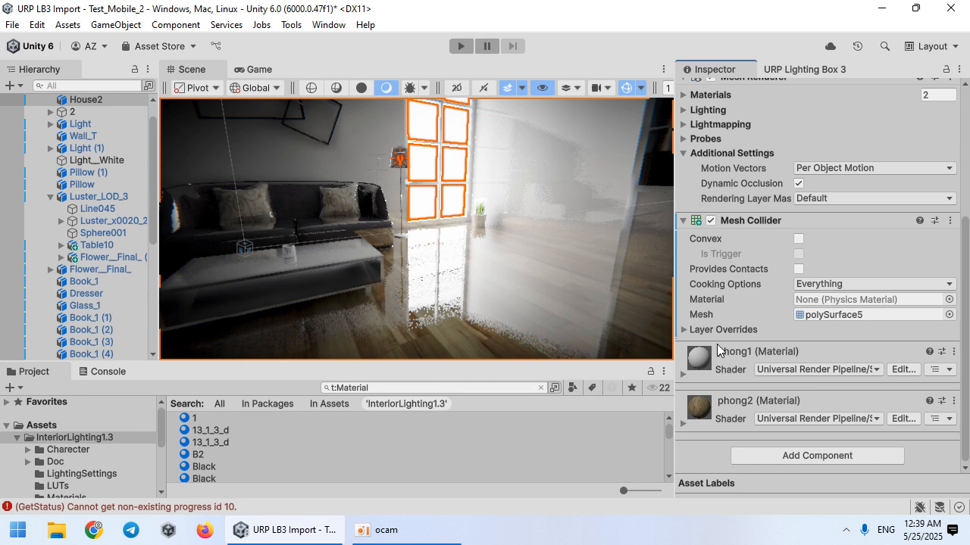
scroll(729, 386, down, 3)
scroll(829, 341, down, 3)
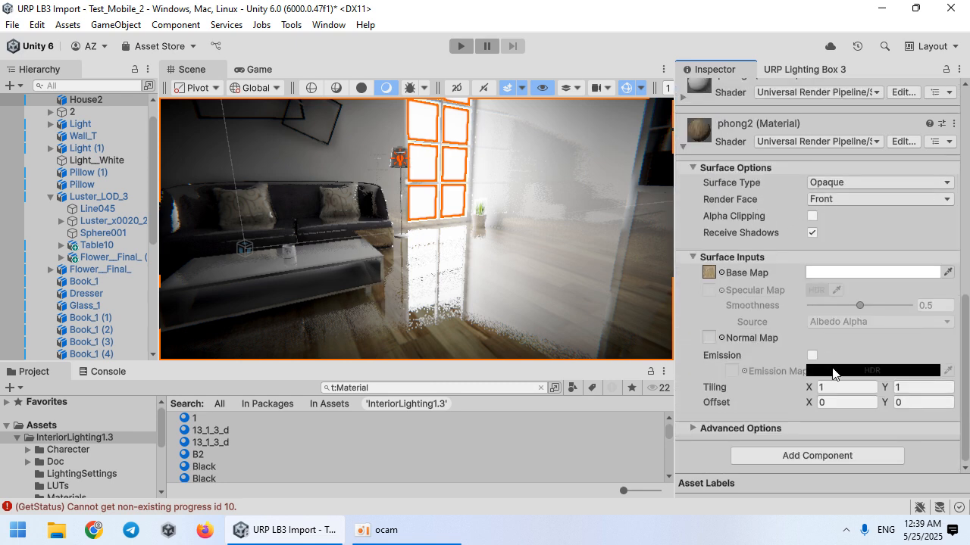
scroll(734, 241, up, 1)
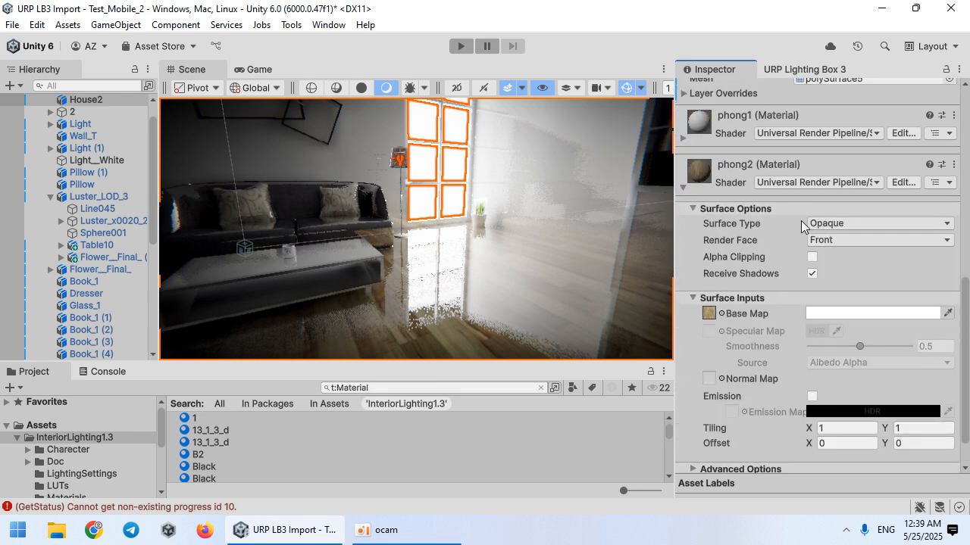
mouse_move(674, 199)
mouse_down()
mouse_move(467, 194)
mouse_move(675, 215)
mouse_up()
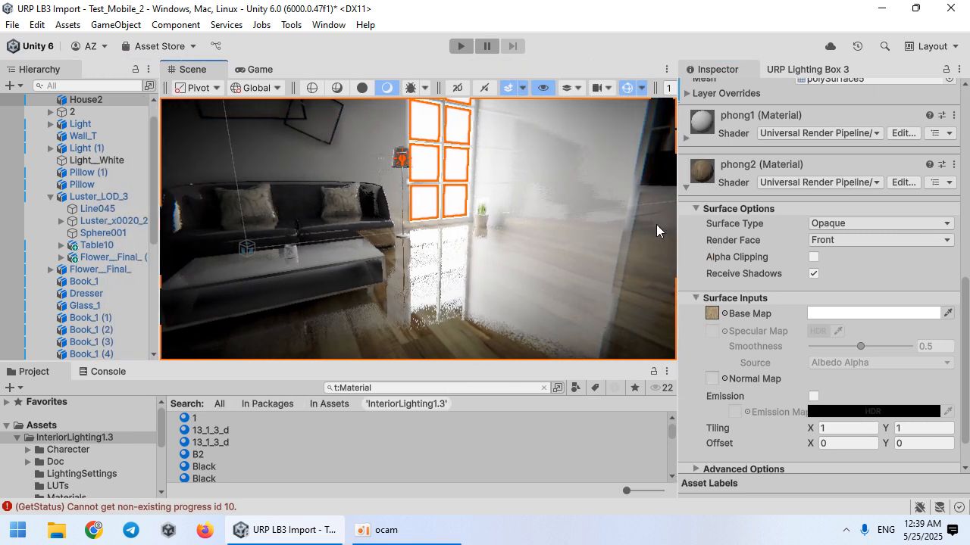
Step: Select all materials listed for InteriorLighting1.3, then locate House2's polySurface5 mesh in the project
click(292, 449)
key(ctrl+a)
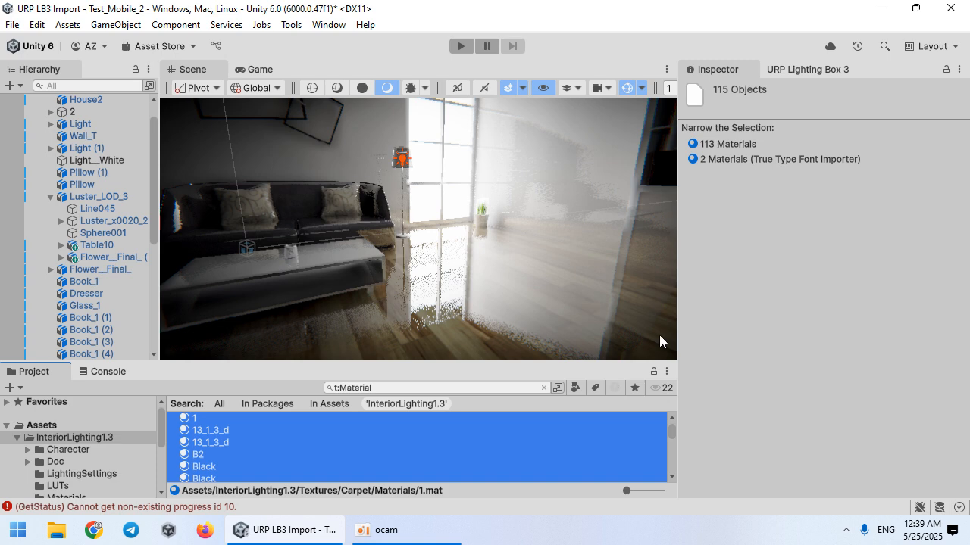
click(417, 303)
click(813, 257)
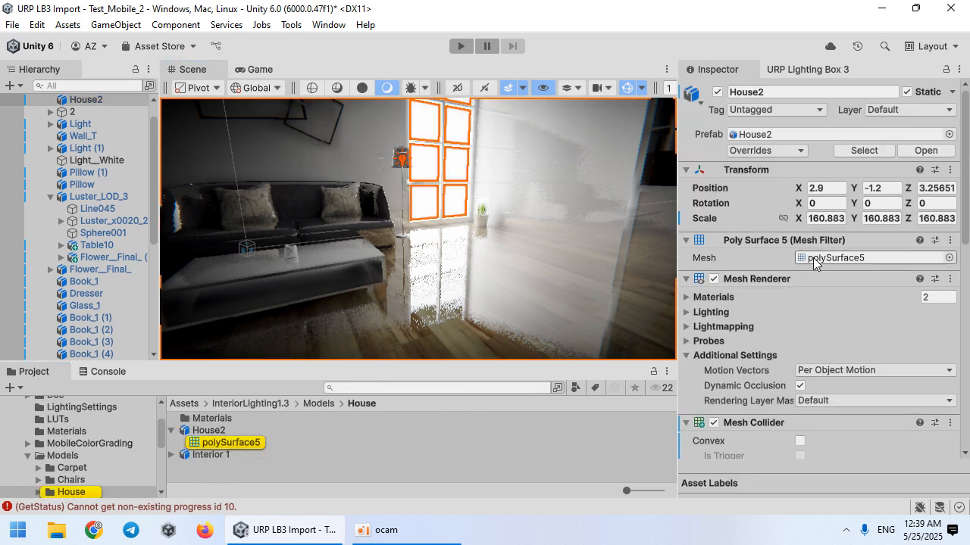
Step: Filter the Models folder to show only Material assets and select all of them
click(111, 455)
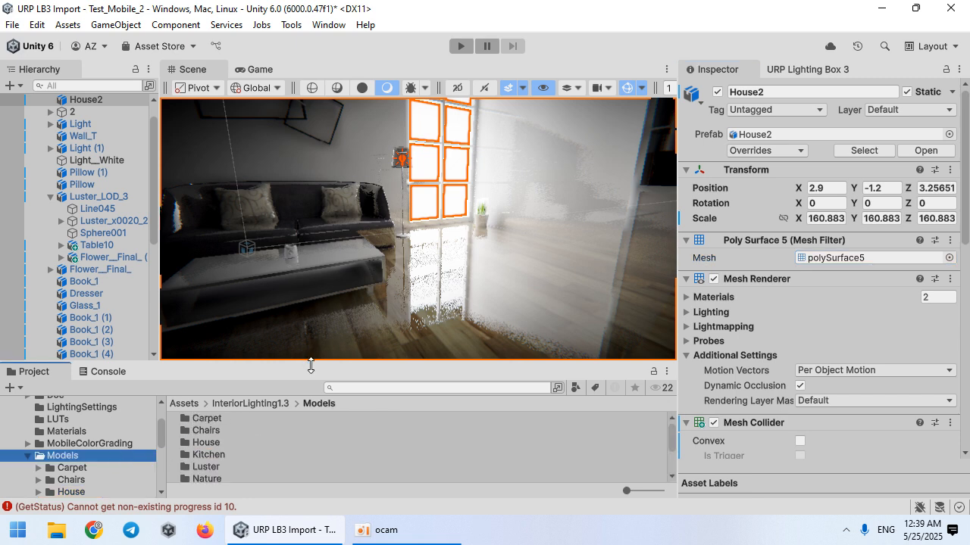
click(575, 388)
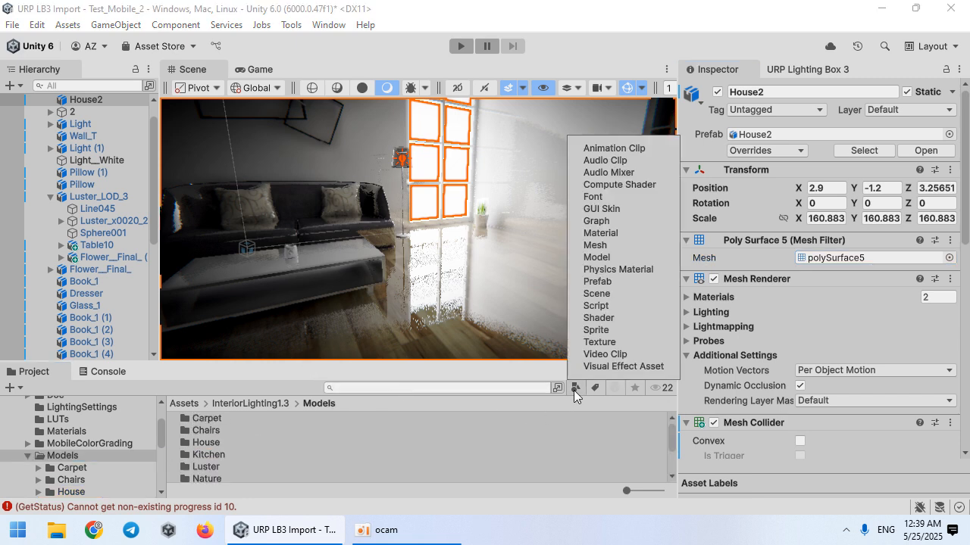
click(600, 233)
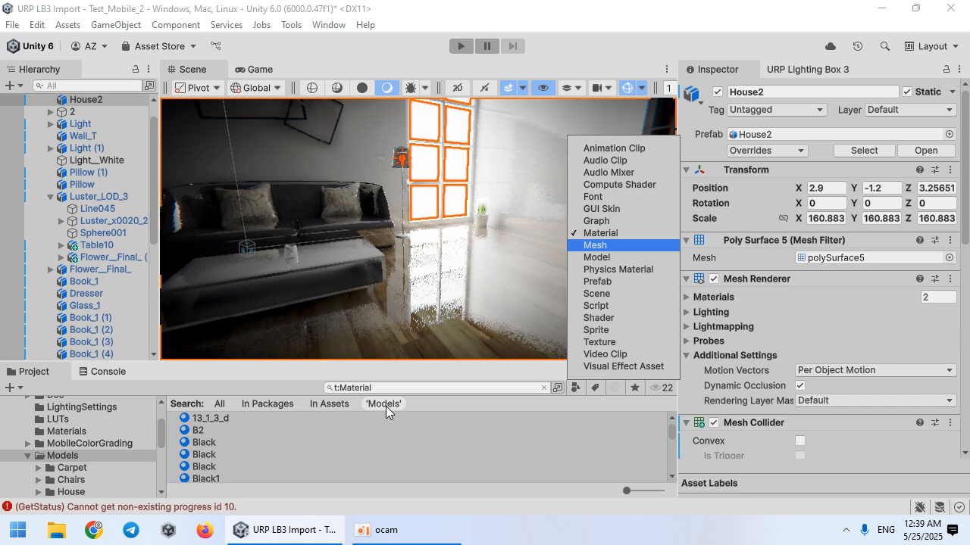
click(389, 453)
key(ctrl+a)
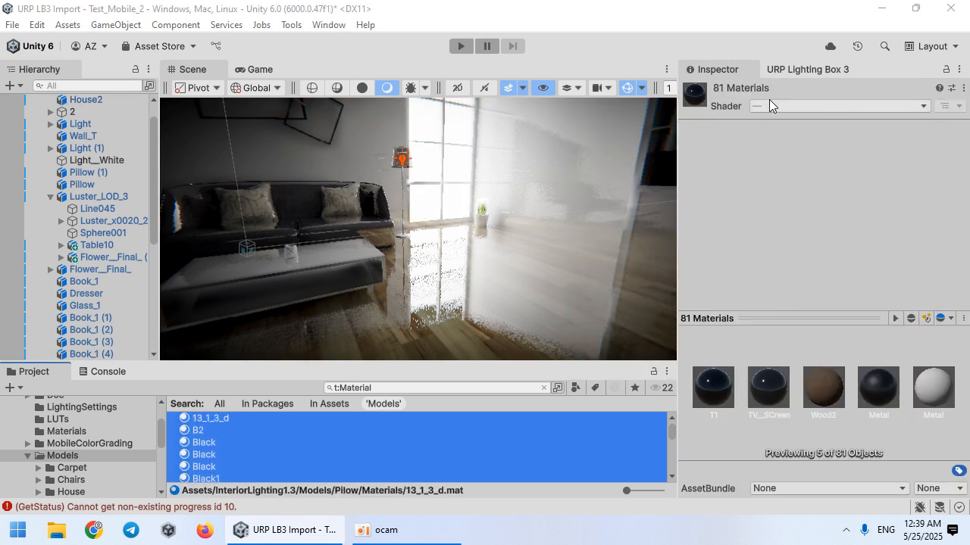
Step: Assign the Universal Render Pipeline Lit shader to all selected materials and check the room
click(769, 104)
click(811, 308)
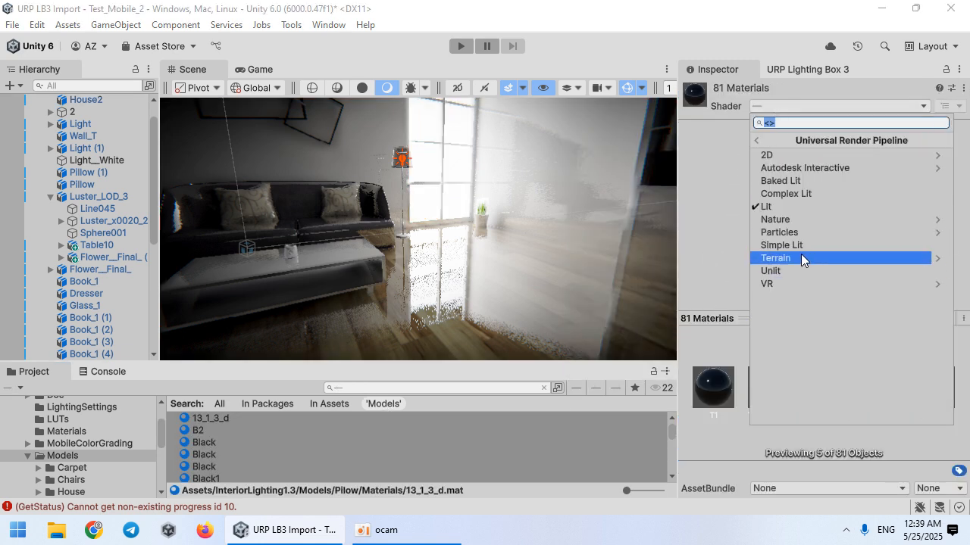
click(796, 207)
right_drag(574, 284, 524, 259)
key(s)
key(w)
Step: Raise the color grading Contrast to 35.5 and view the room from further back
click(808, 71)
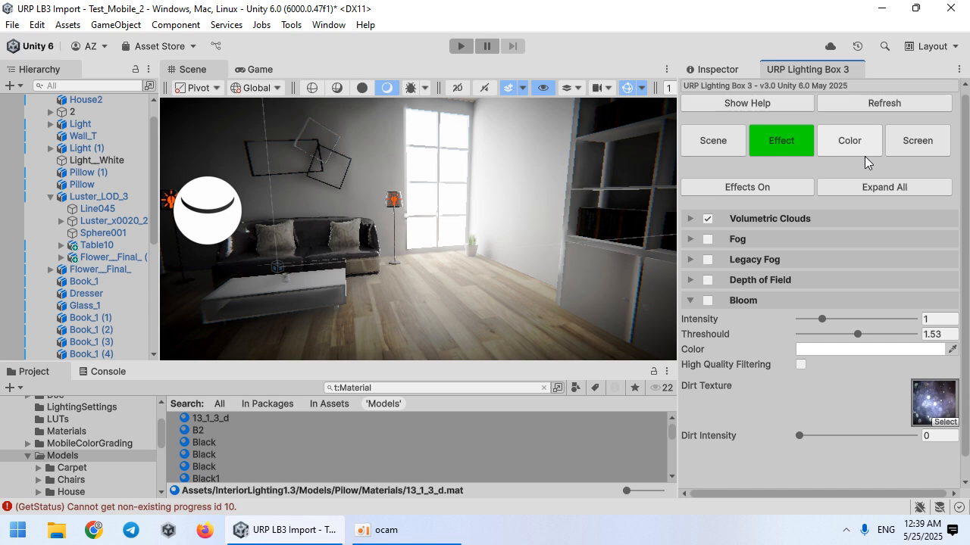
click(852, 144)
drag(822, 268, 881, 267)
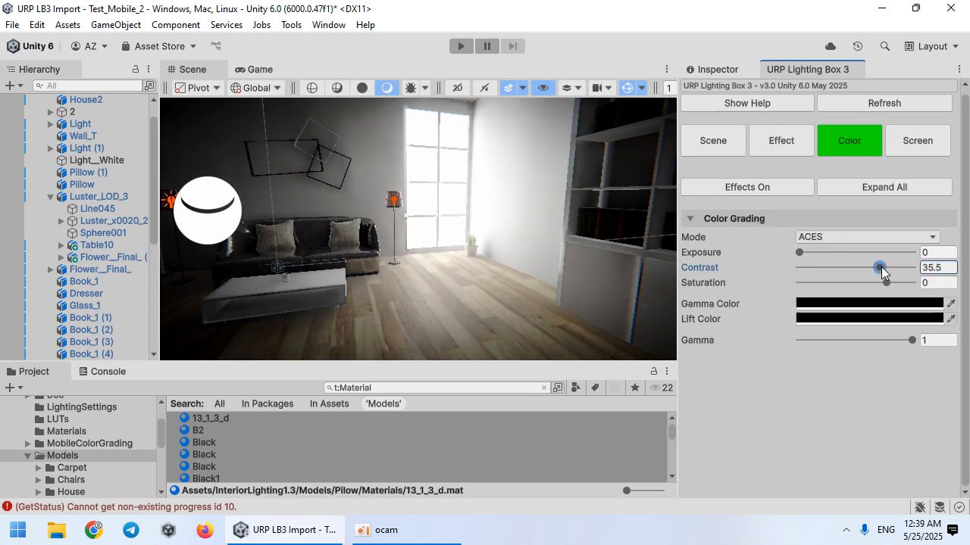
key(s)
right_drag(474, 246, 546, 221)
key(w)
key(d)
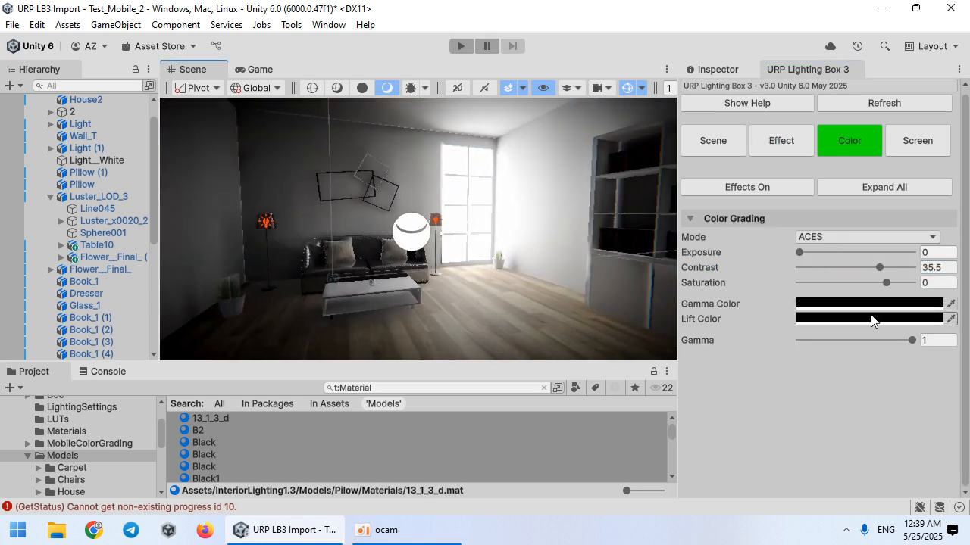
Step: Set the color grading Gamma to 0.7 and lower the Contrast
mouse_move(910, 341)
mouse_down()
mouse_move(874, 341)
mouse_move(893, 343)
mouse_up()
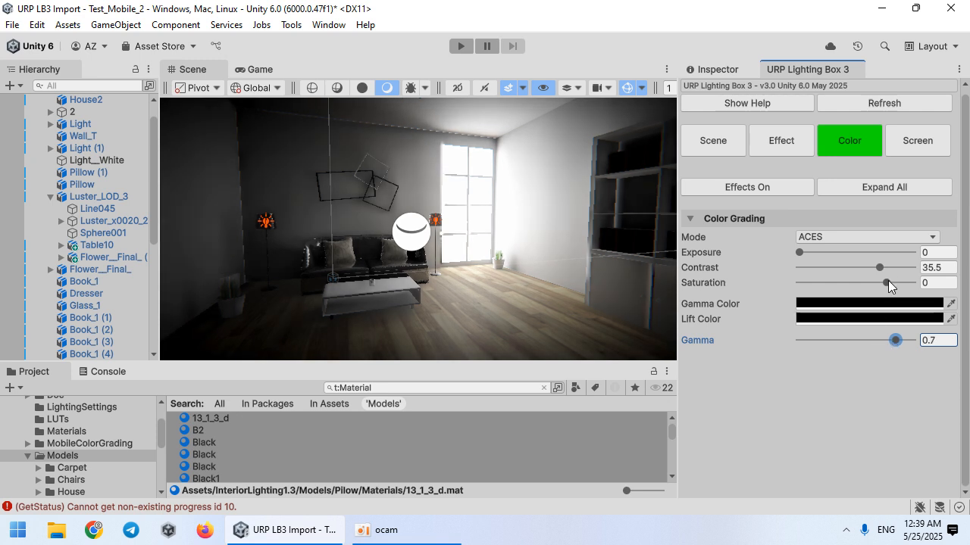
drag(878, 266, 824, 265)
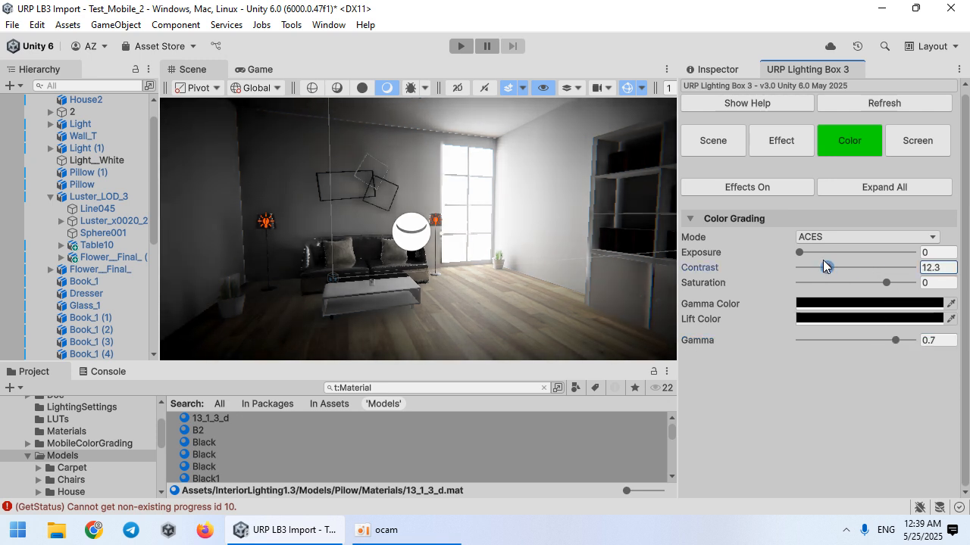
drag(842, 267, 843, 268)
Step: Toggle all effects off and on to compare the room, and hide the gizmos in the scene view
click(768, 184)
click(768, 186)
mouse_move(666, 206)
right_down()
mouse_move(618, 201)
mouse_move(610, 163)
mouse_move(546, 182)
mouse_move(593, 239)
right_up()
click(625, 88)
right_drag(632, 178, 673, 151)
Step: Set the lightmap's Indirect Intensity to 3, bake the lighting again and inspect the room
click(707, 145)
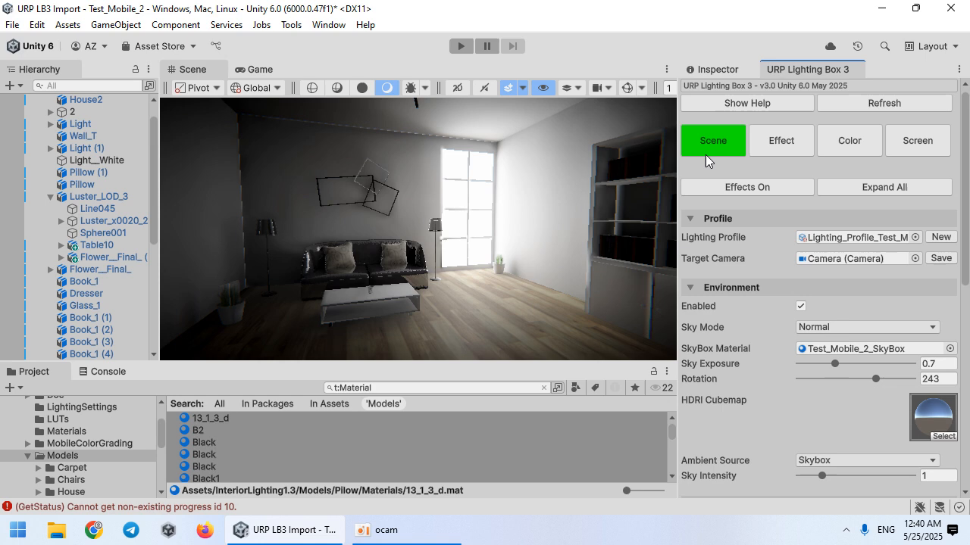
scroll(797, 295, down, 10)
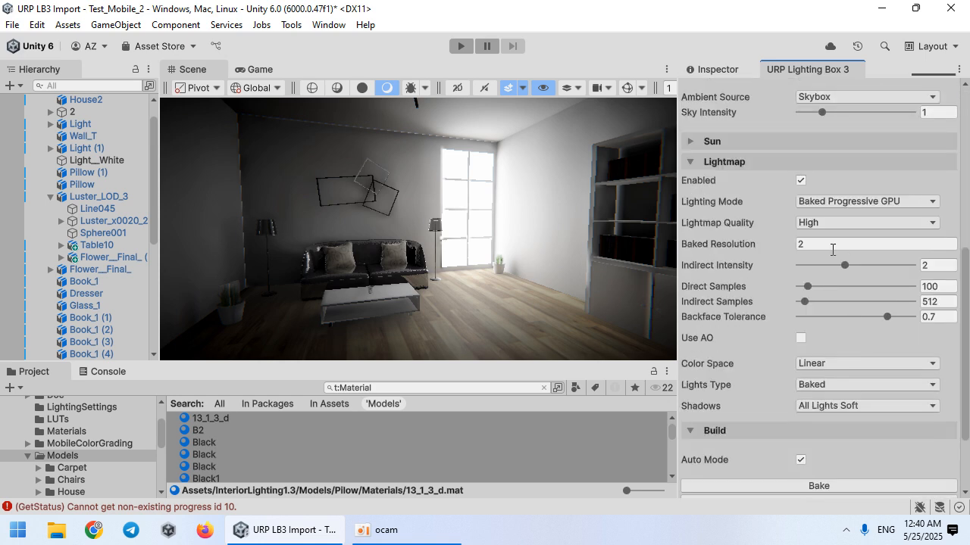
right_drag(485, 295, 652, 281)
click(932, 265)
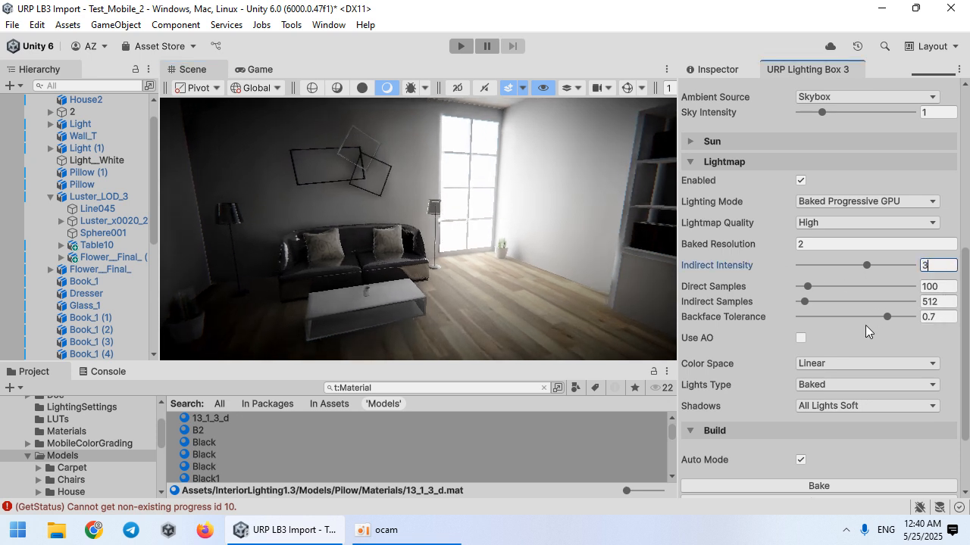
text(3)
click(858, 482)
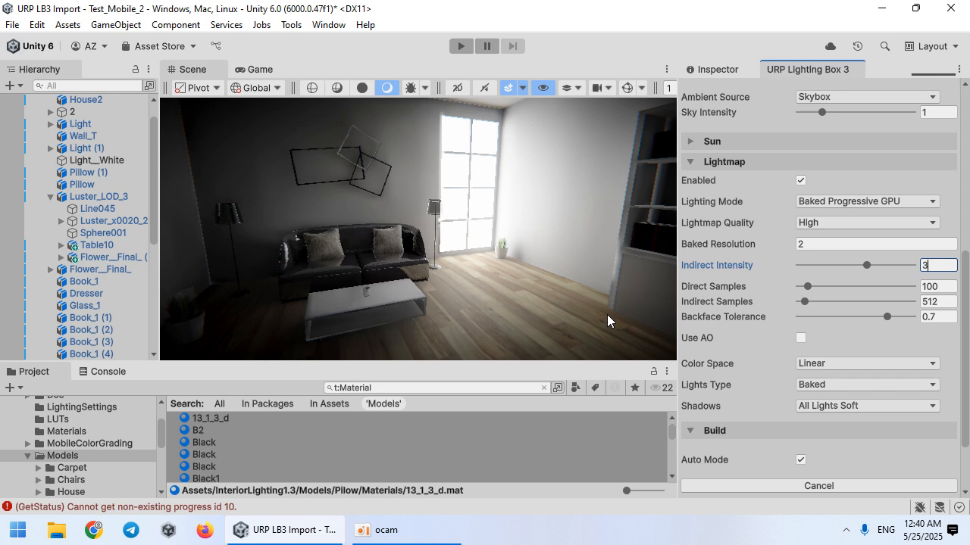
right_drag(434, 234, 466, 269)
right_click(447, 232)
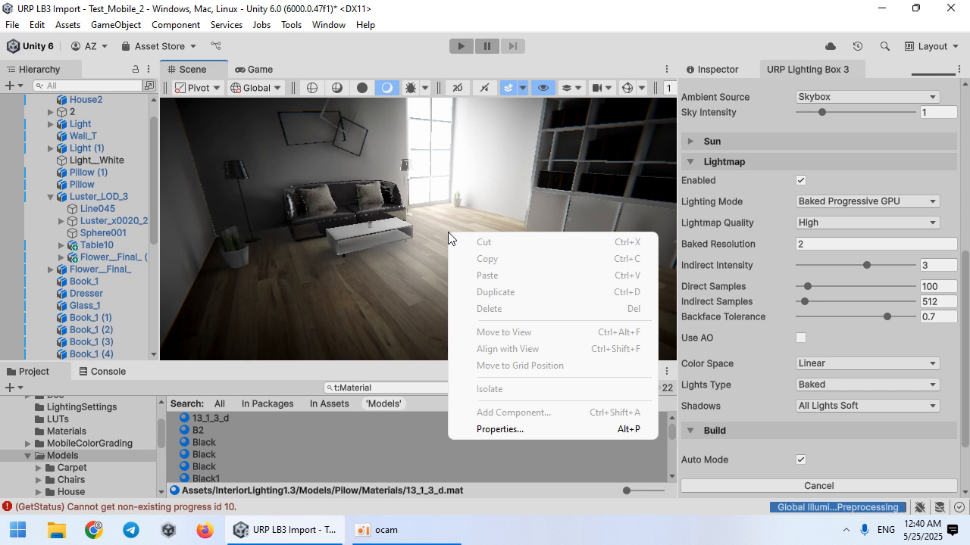
right_drag(458, 300, 652, 197)
click(391, 231)
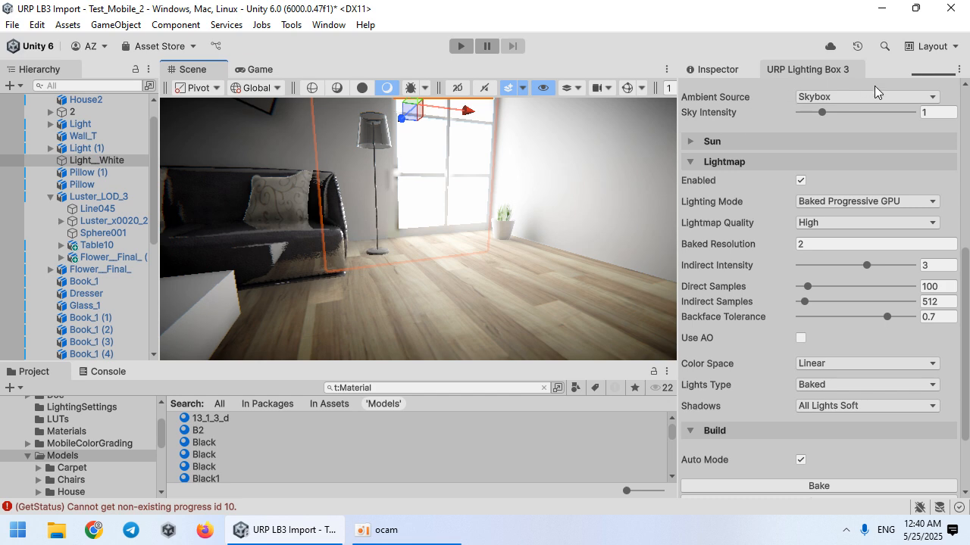
Step: Toggle Screen Space Reflections off and back on to compare its effect near the window
scroll(908, 212, up, 8)
click(913, 100)
scroll(834, 190, down, 1)
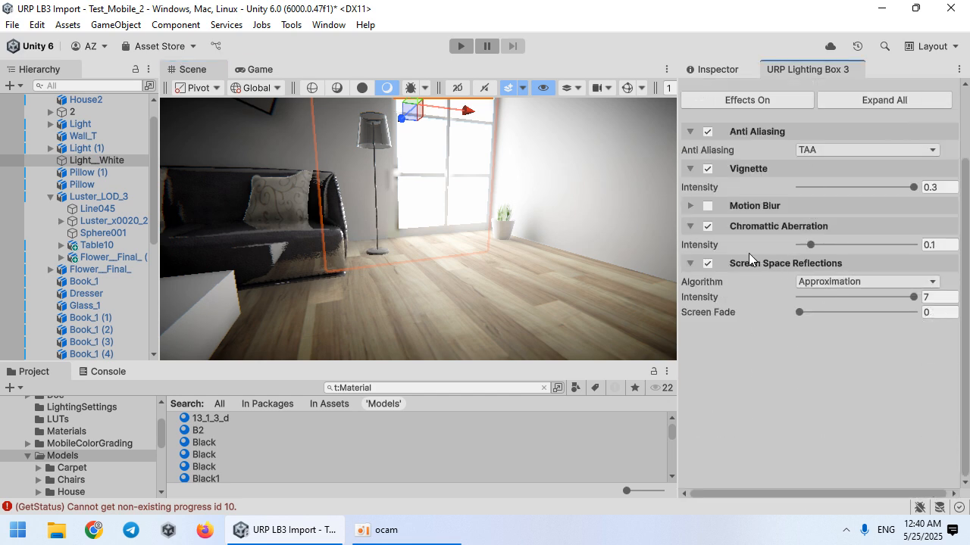
click(707, 264)
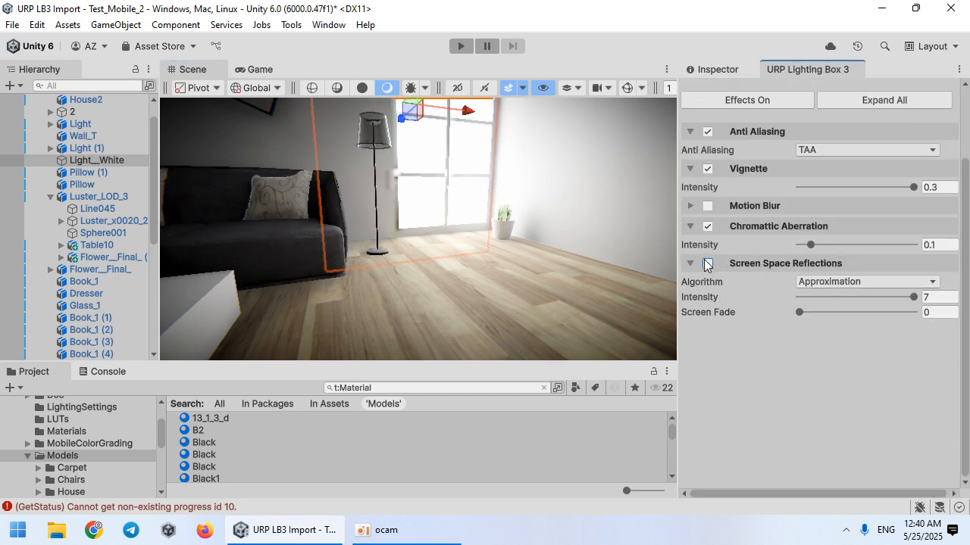
click(707, 263)
Step: Select the House2 floor and raise its phong2 material's Smoothness close to the maximum
key(s)
mouse_move(459, 230)
right_down()
mouse_move(404, 268)
mouse_move(481, 219)
mouse_move(474, 224)
right_up()
click(513, 293)
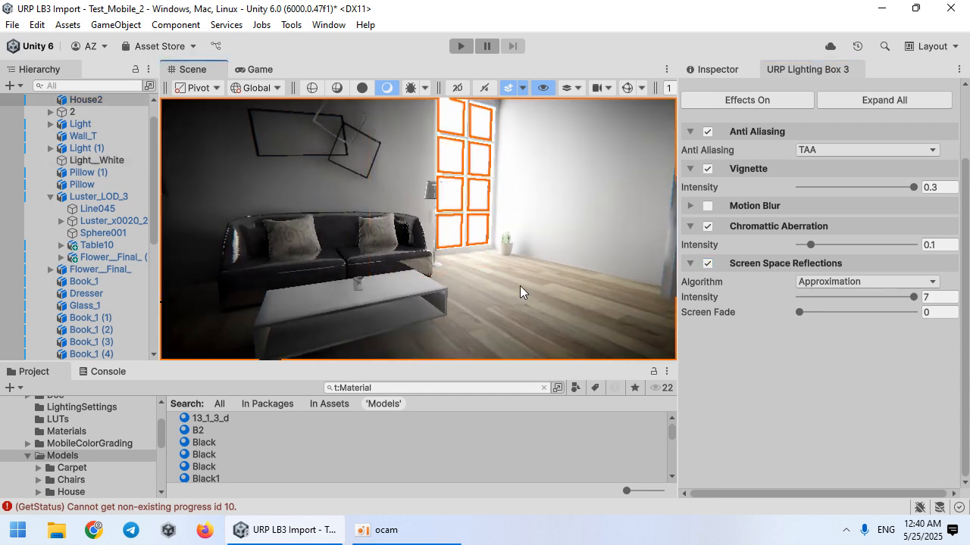
click(712, 69)
scroll(750, 273, down, 10)
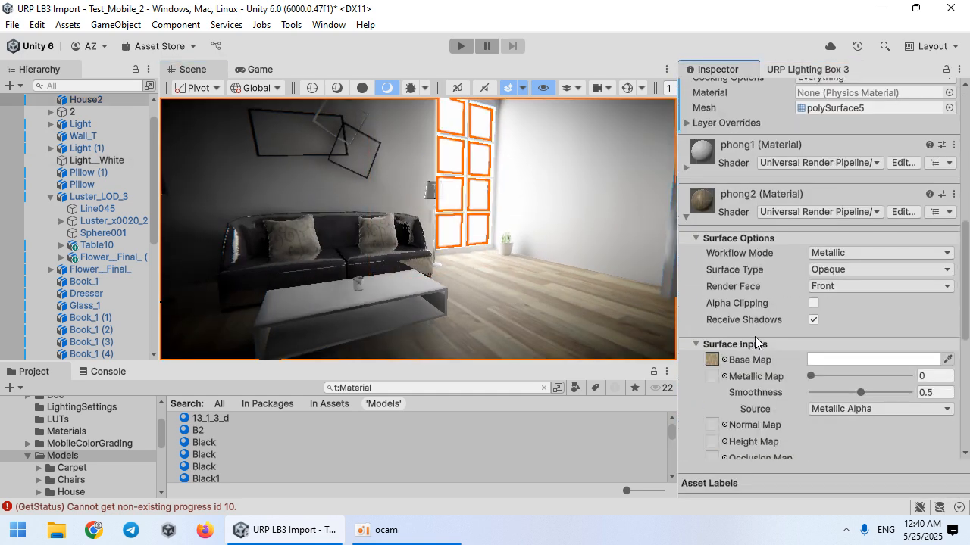
drag(861, 393, 909, 393)
right_drag(561, 243, 543, 288)
Step: Change the phong2 floor material's shader to URP Lighting Box 3's AutoPBR_B
click(785, 212)
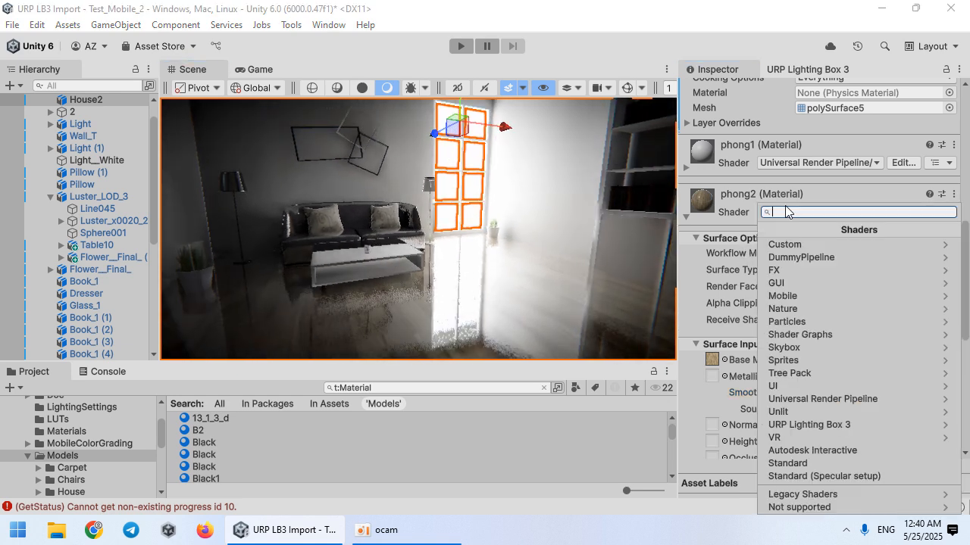
click(832, 425)
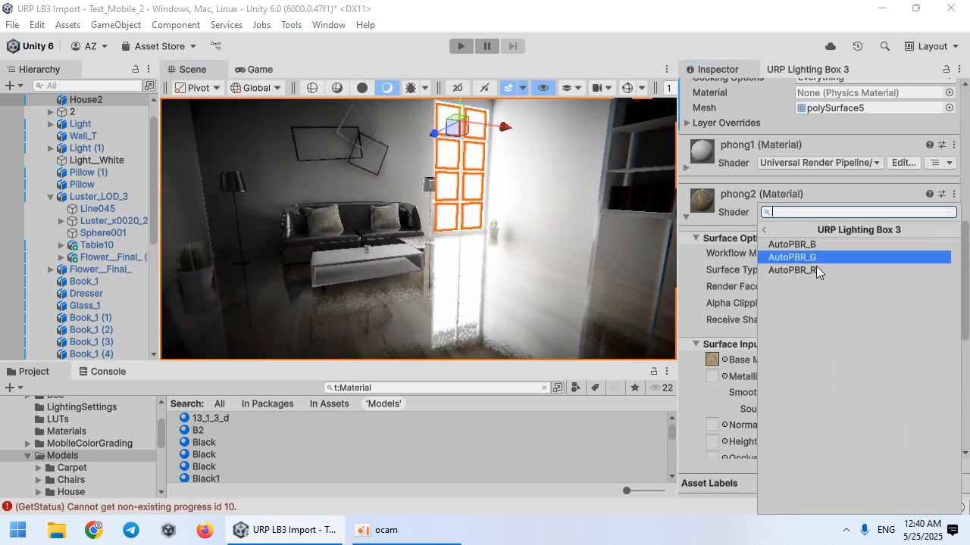
click(792, 244)
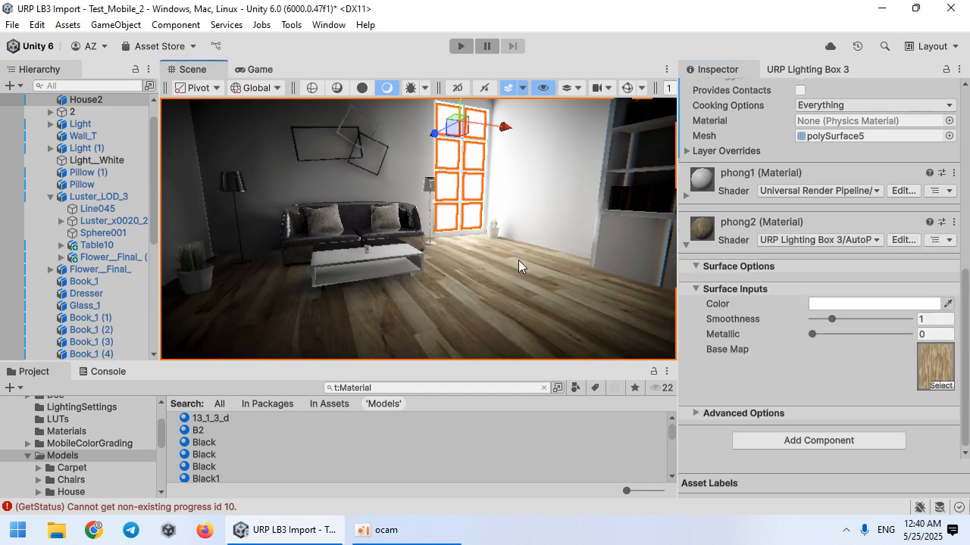
Step: Set the phong2 floor material's Smoothness to 3.55 and inspect the floor's reflections
mouse_move(872, 319)
mouse_down()
mouse_move(908, 321)
mouse_move(881, 319)
mouse_up()
right_drag(542, 270, 530, 250)
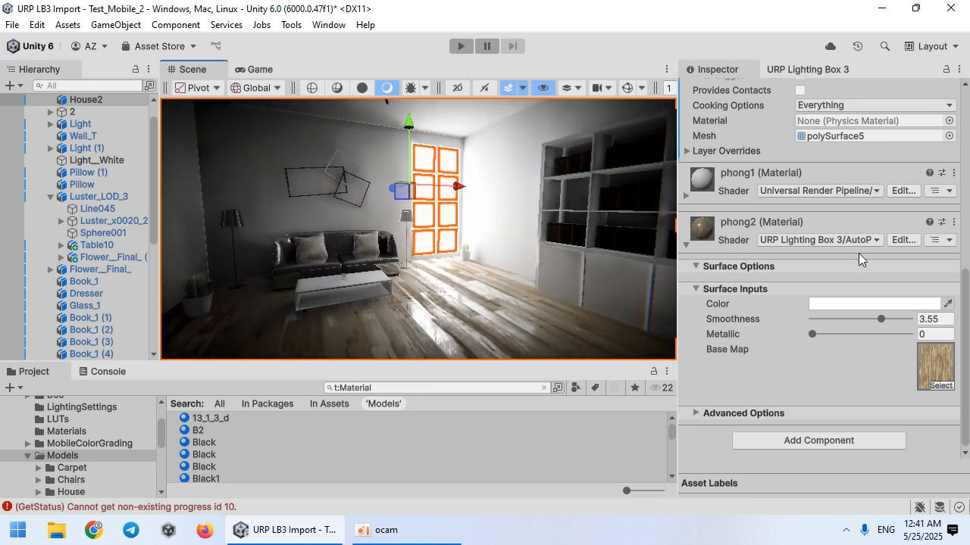
Step: Change the phong2 material's shader to URP Lighting Box 3's AutoPBR_G and set its Smoothness to 2.23
click(847, 240)
click(830, 426)
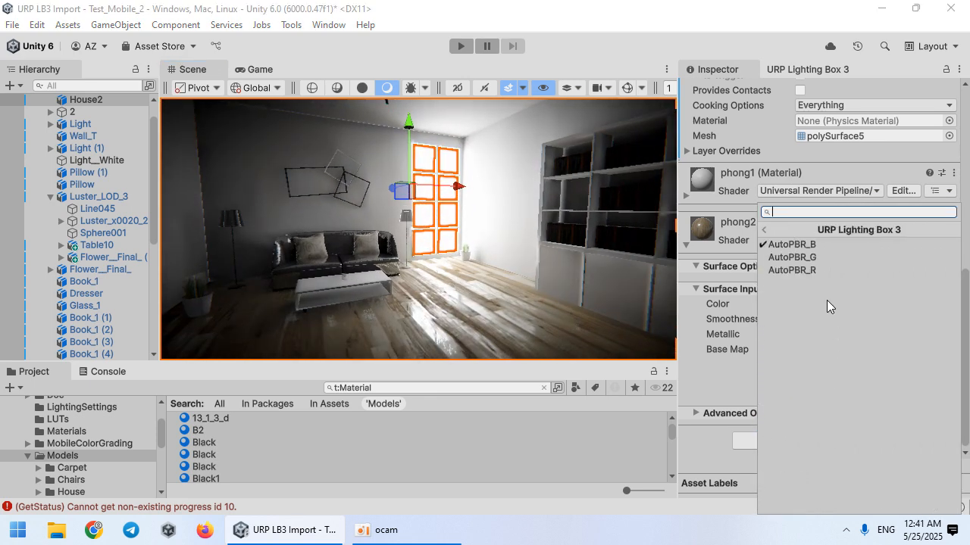
click(792, 258)
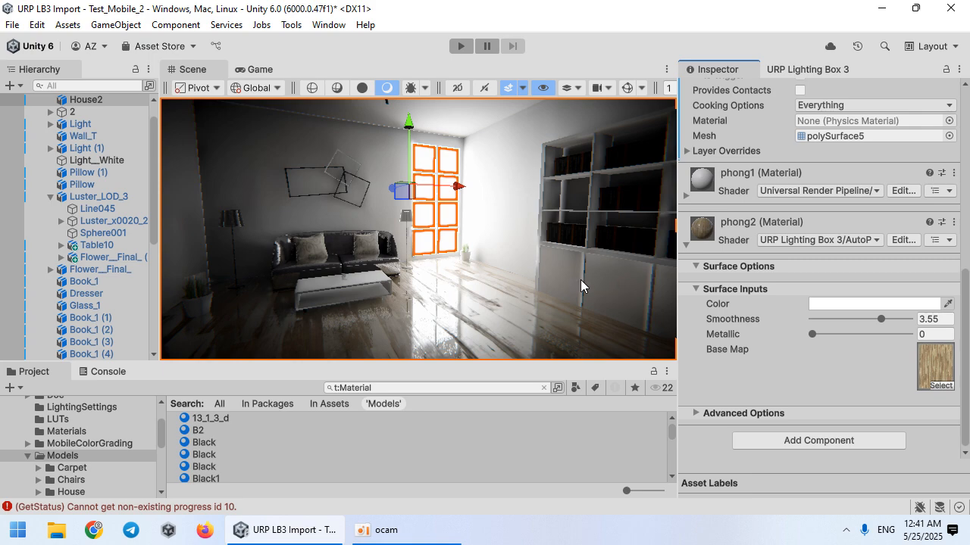
mouse_move(854, 325)
mouse_down()
mouse_move(831, 318)
mouse_move(857, 319)
mouse_up()
right_drag(531, 318, 652, 235)
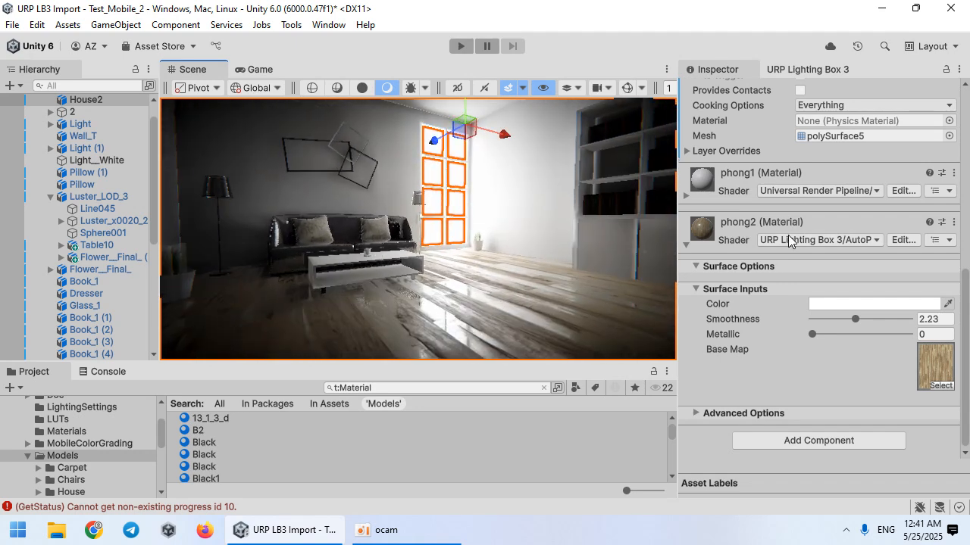
click(789, 240)
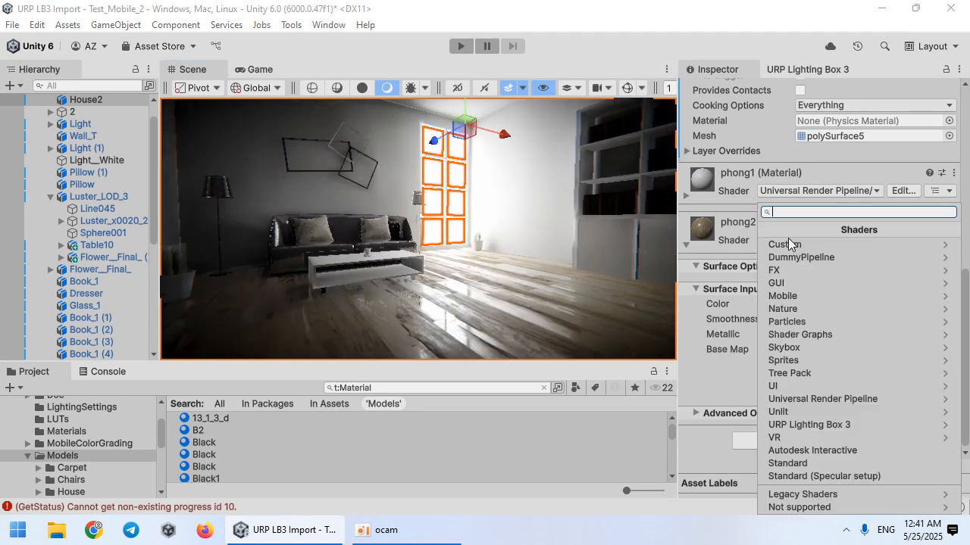
click(833, 400)
click(716, 362)
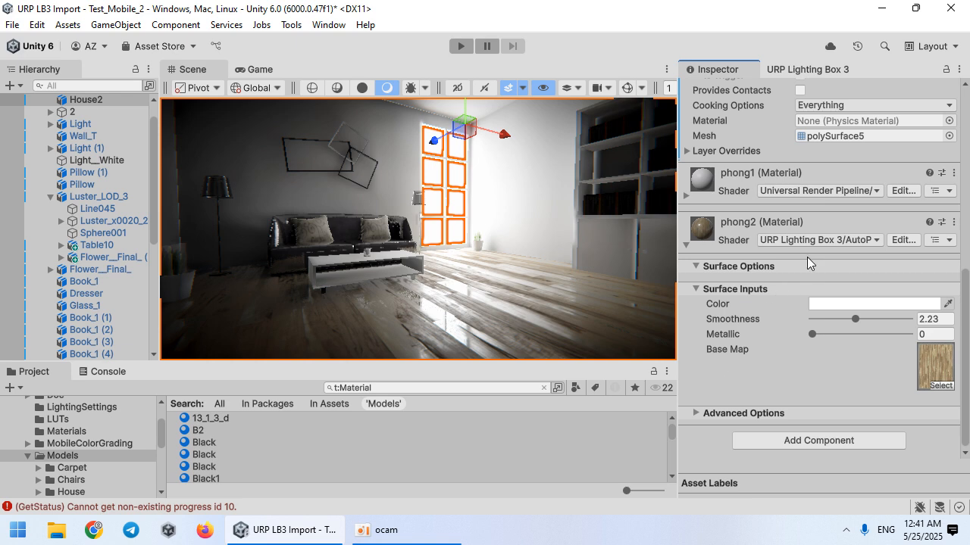
Step: Change the phong2 material's shader to URP Lighting Box 3's AutoPBR_R and set its Smoothness to 1.84
click(805, 240)
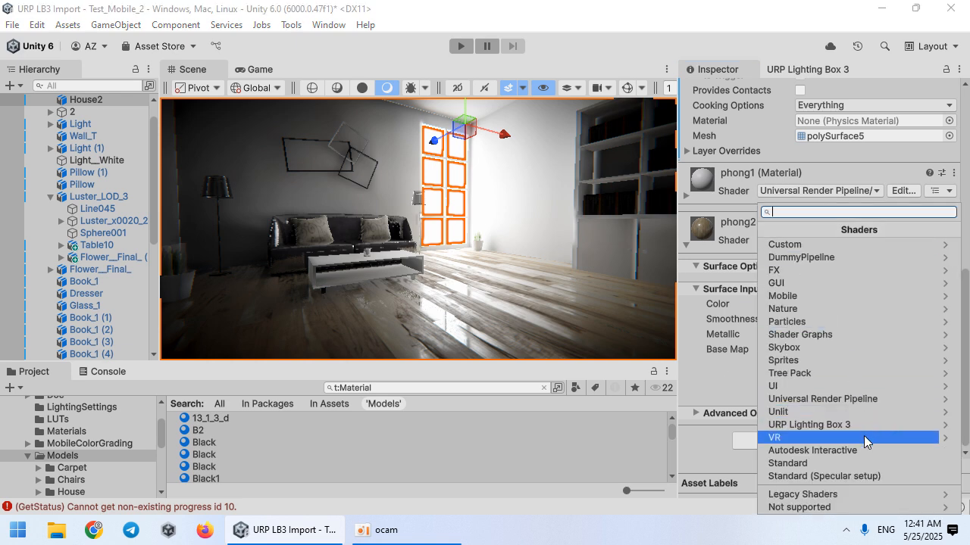
click(844, 432)
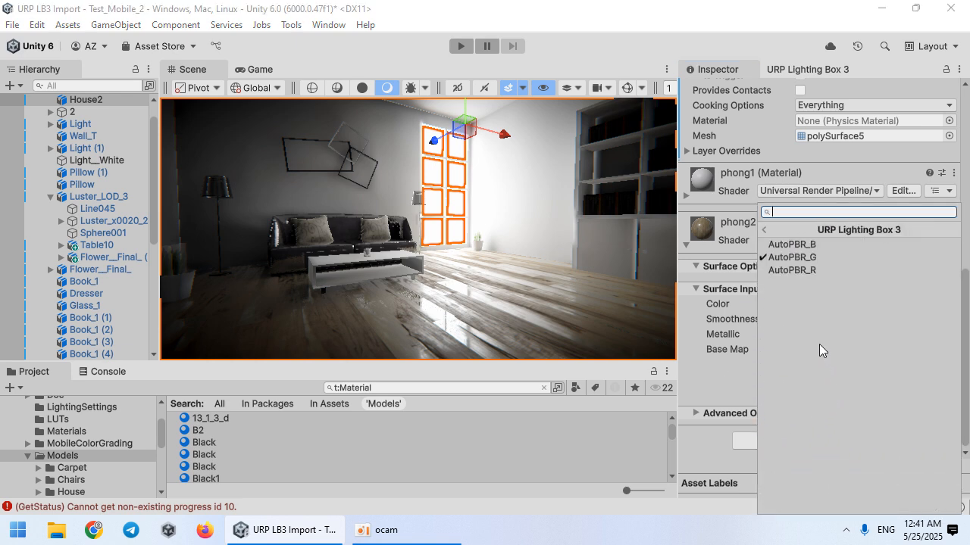
click(807, 270)
drag(817, 319, 849, 322)
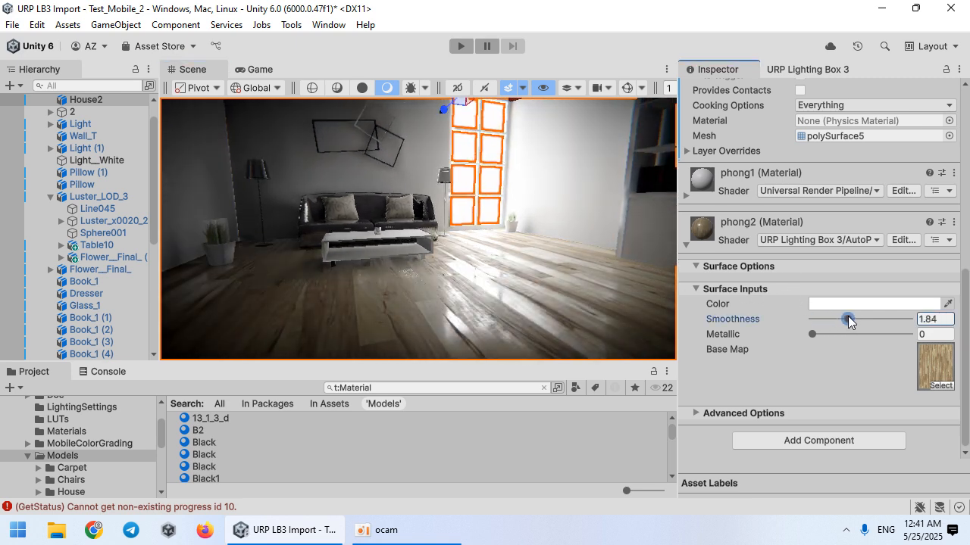
Step: Open the AutoPBR_R shader graph maximized and examine how Base Map feeds the Sample Texture 2D node
click(903, 244)
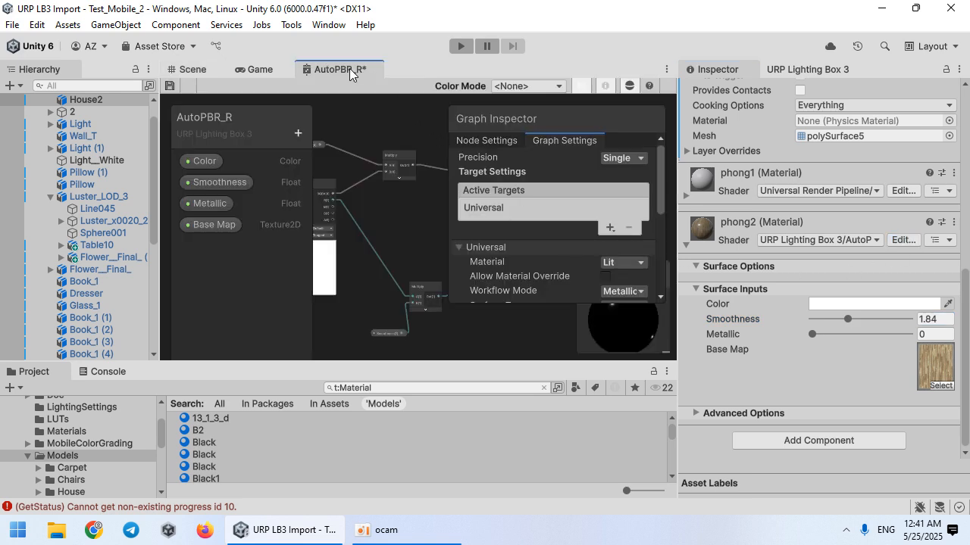
double_click(349, 68)
right_click(490, 363)
click(304, 246)
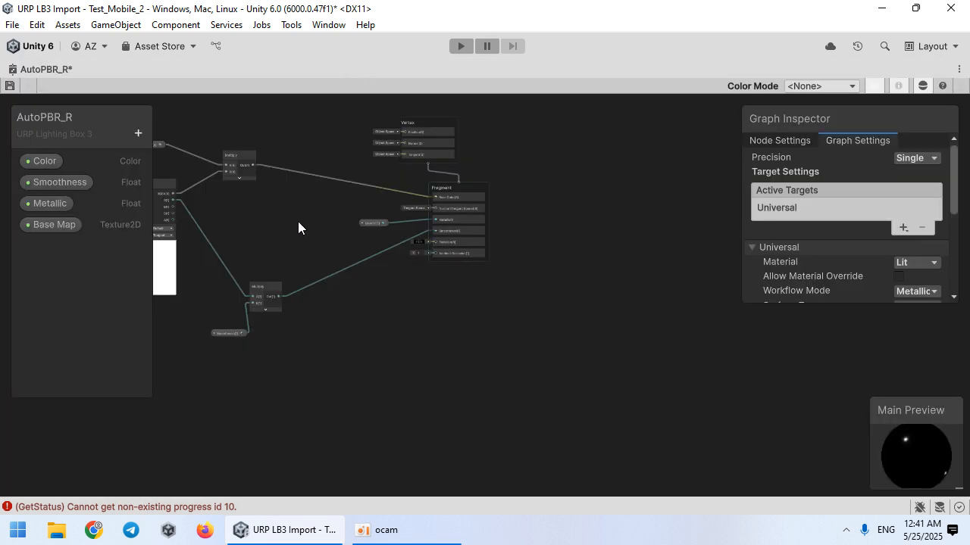
middle_drag(298, 221, 547, 327)
scroll(438, 342, up, 5)
middle_drag(483, 389, 634, 381)
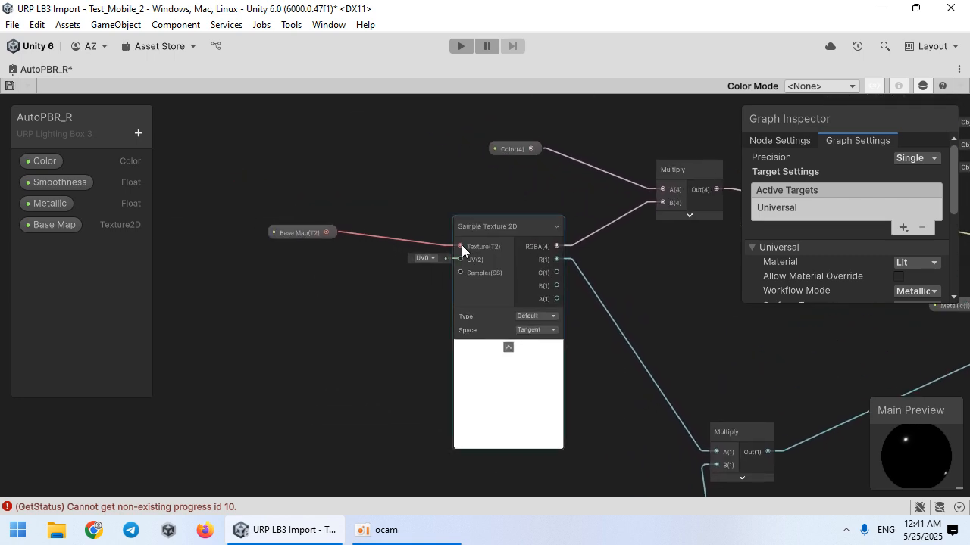
scroll(467, 274, up, 8)
middle_drag(379, 331, 520, 324)
scroll(522, 345, down, 4)
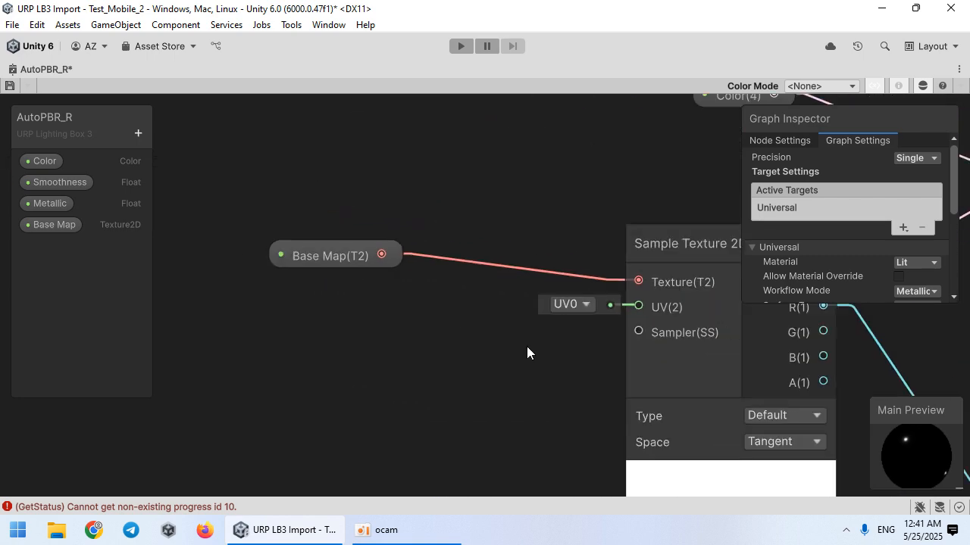
Step: Add a Vector 2 property named UV to the AutoPBR_R shader graph
click(138, 134)
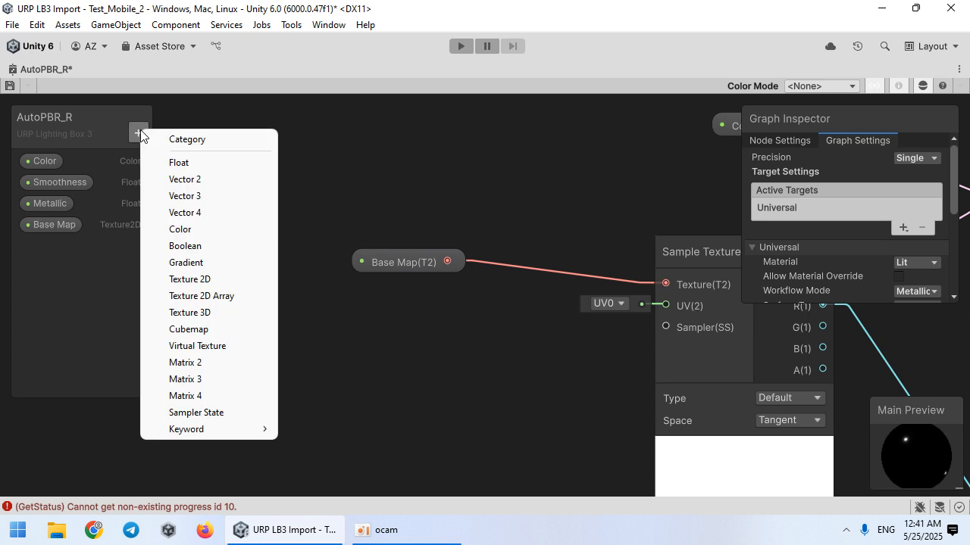
click(195, 182)
text(UV)
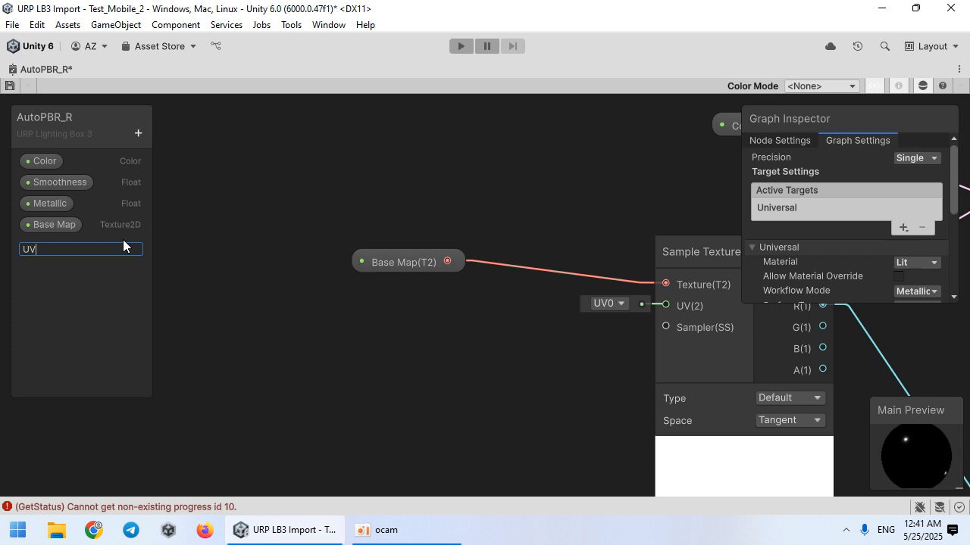
click(341, 317)
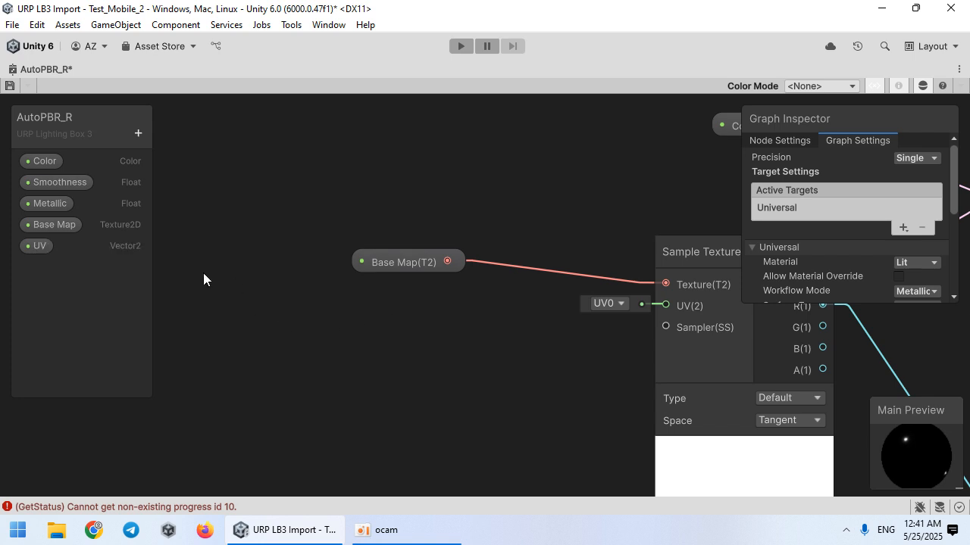
Step: Connect a node of the UV property to Sample Texture 2D's UV input and save the shader graph
drag(35, 245, 515, 337)
drag(517, 337, 638, 305)
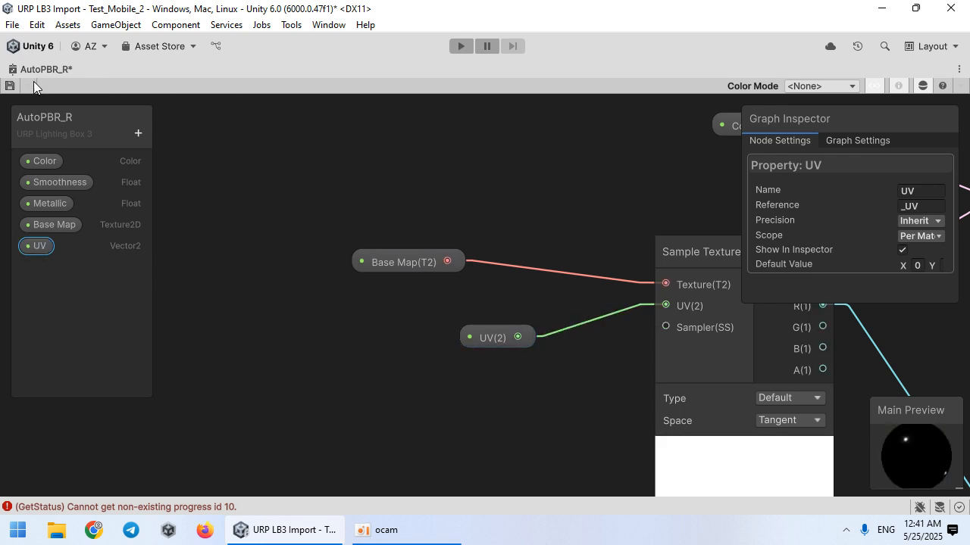
click(10, 85)
Step: Return to the Scene view and set the phong2 material's UV to X 10 and Y 1
double_click(178, 63)
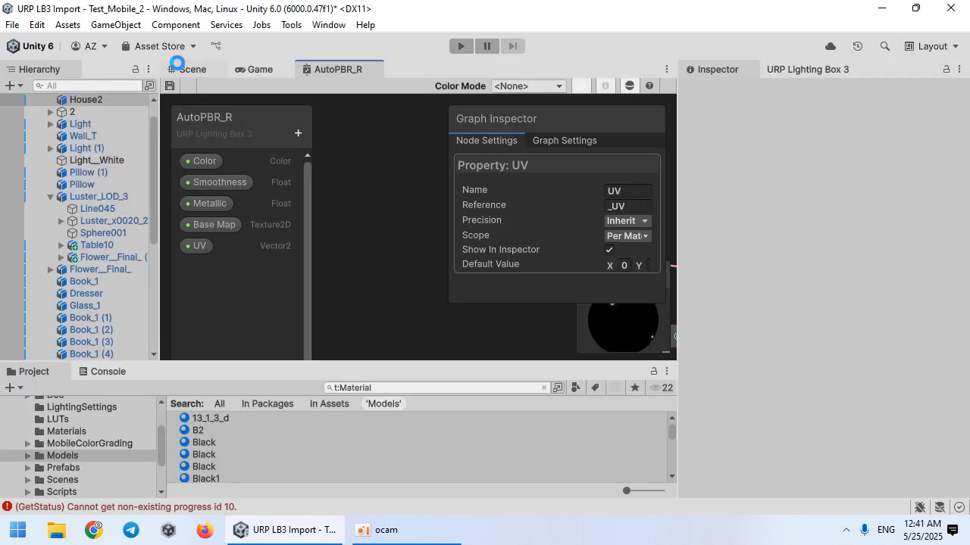
click(200, 69)
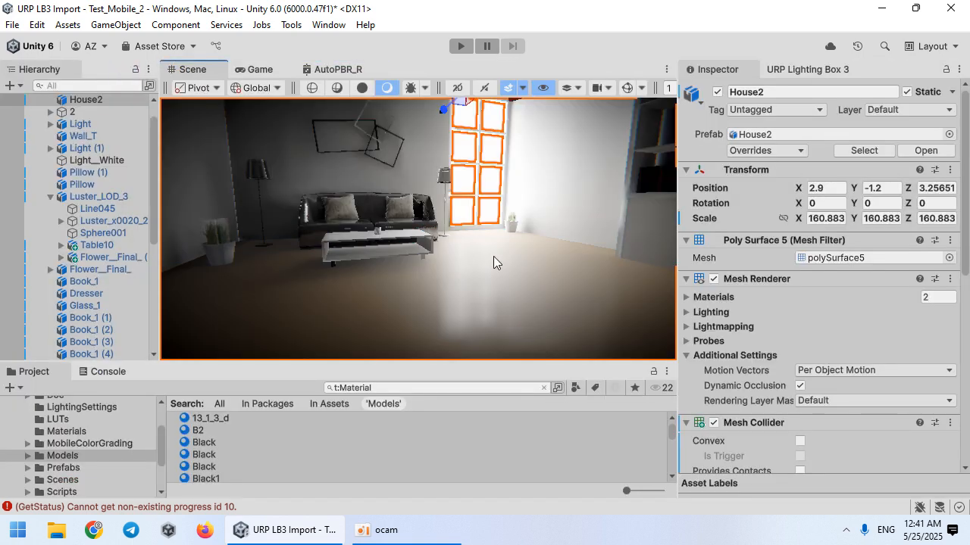
scroll(788, 357, down, 10)
click(833, 420)
text(10)
click(893, 416)
text(1)
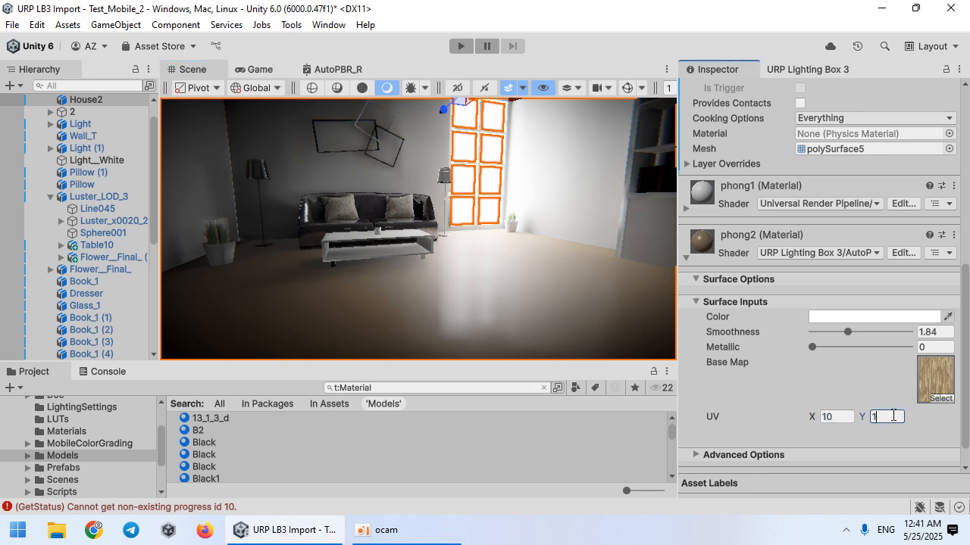
click(845, 420)
Step: Reopen the AutoPBR_R shader graph maximized at the UV and Sample Texture 2D nodes
click(901, 253)
double_click(333, 74)
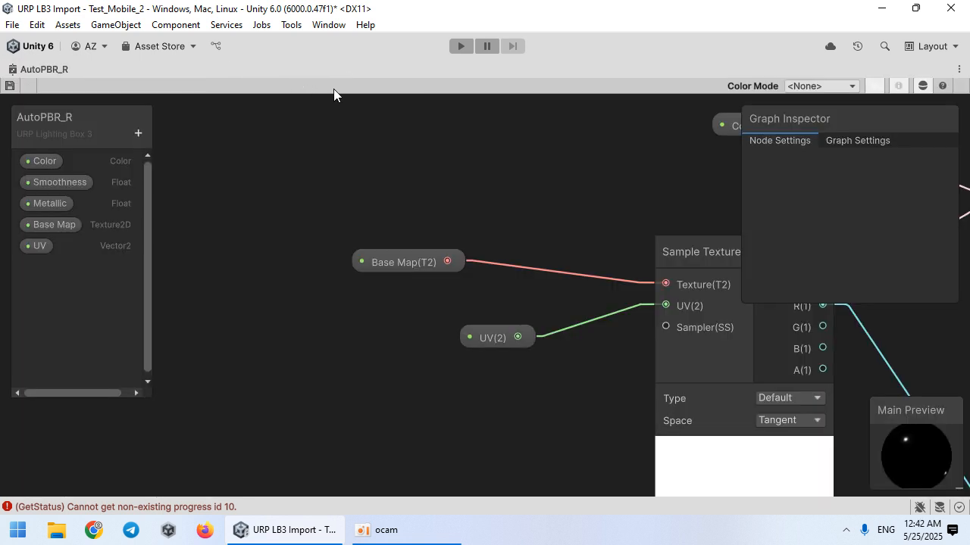
scroll(500, 357, up, 3)
middle_drag(650, 337, 463, 369)
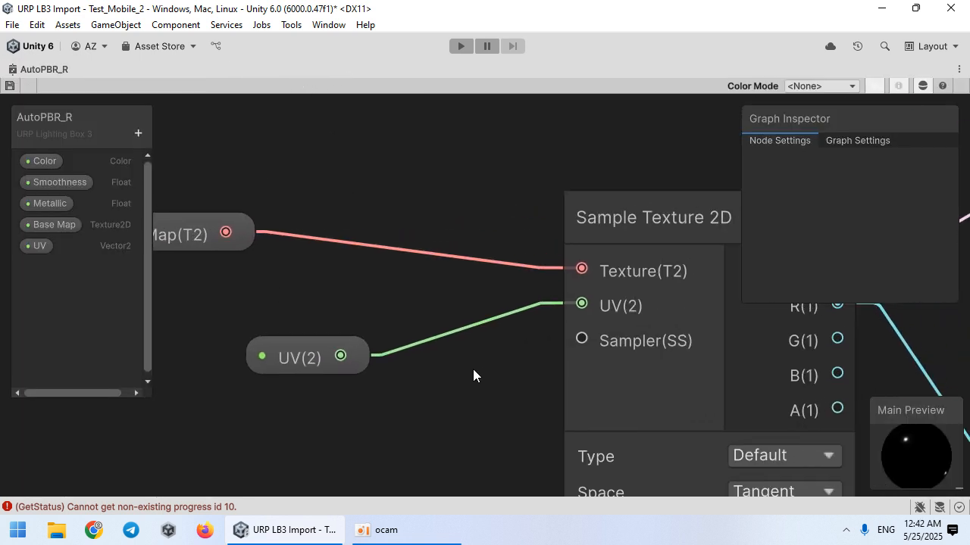
Step: Try to detach the UV property from Sample Texture 2D's UV input
drag(582, 308, 477, 377)
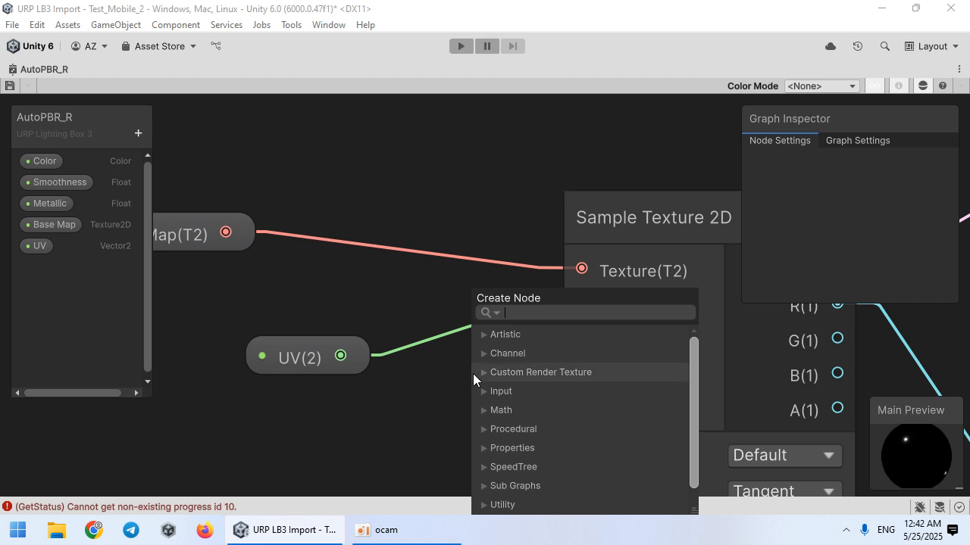
click(431, 290)
right_click(589, 309)
click(588, 302)
right_click(588, 303)
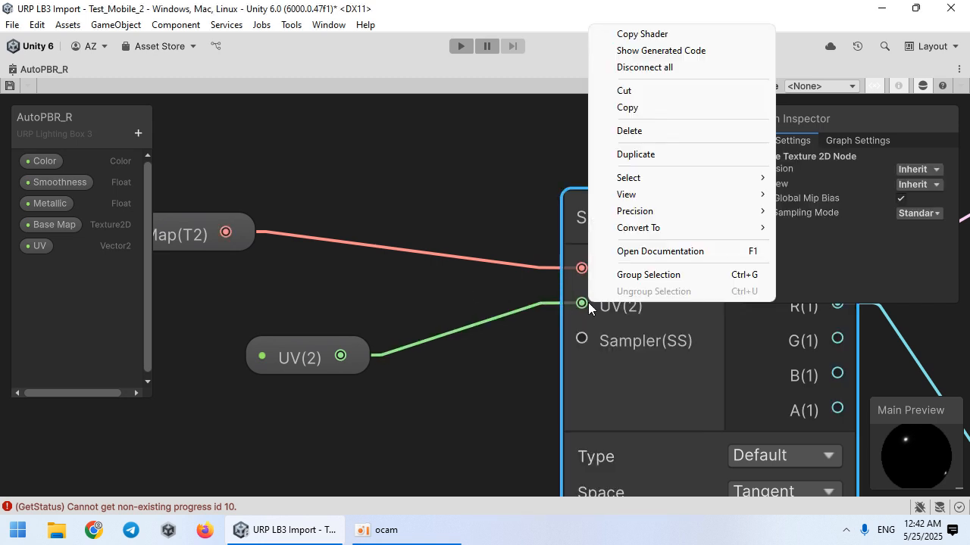
click(474, 361)
Step: Search the node list for "uv coo" and add a second UV property node below the existing one
scroll(463, 352, down, 4)
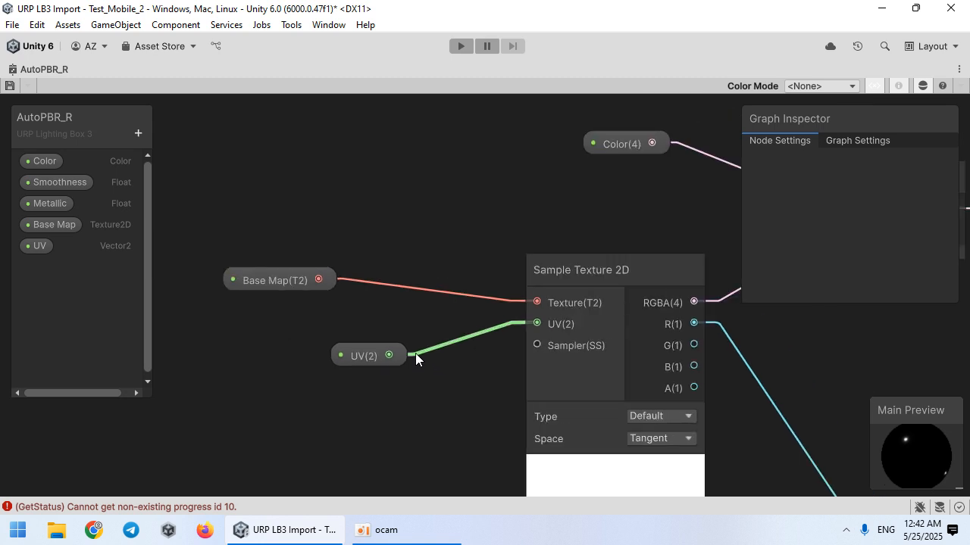
middle_drag(378, 332, 329, 291)
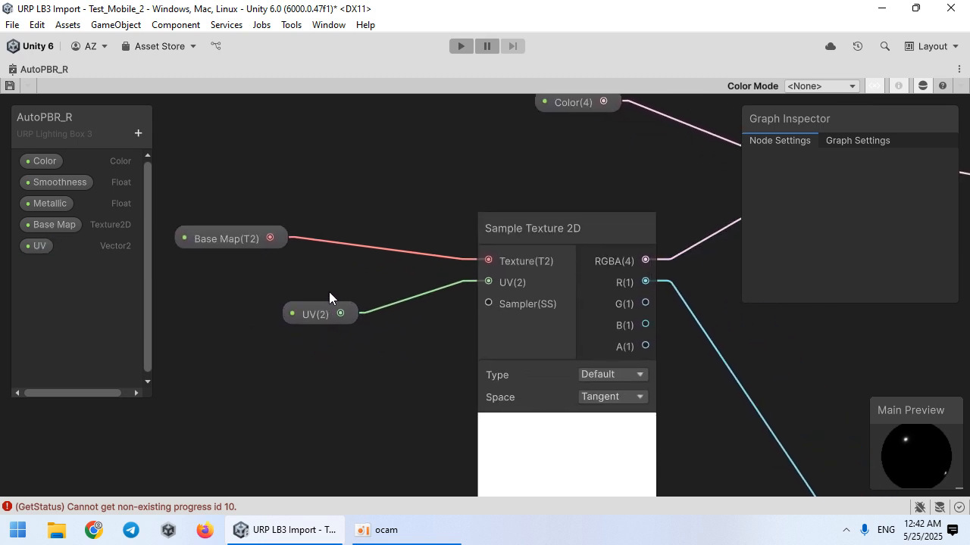
middle_drag(356, 365, 439, 336)
right_click(439, 336)
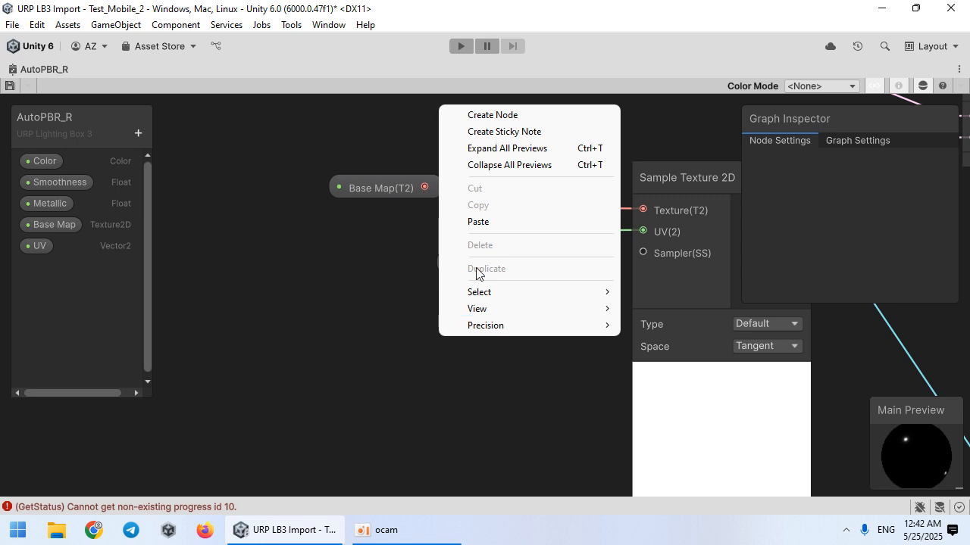
click(502, 116)
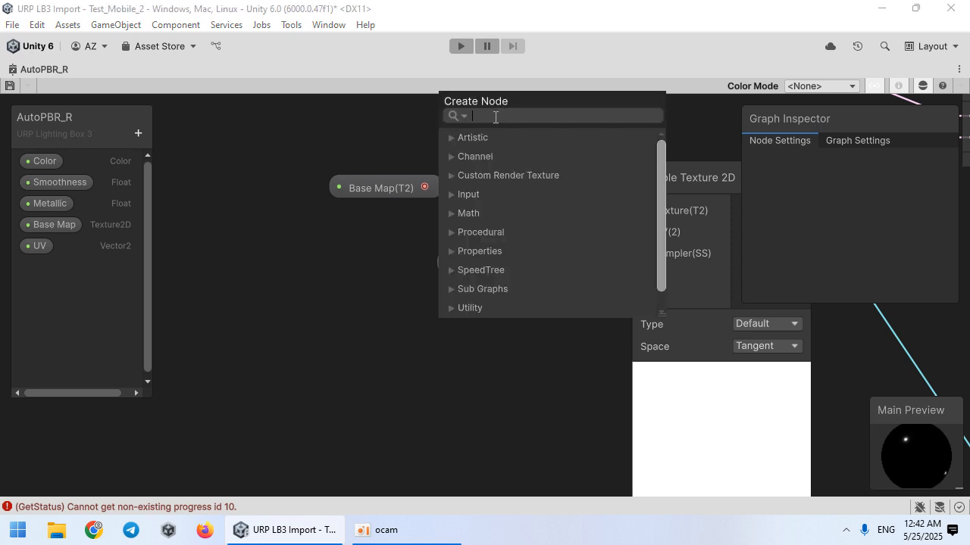
text(uv coo)
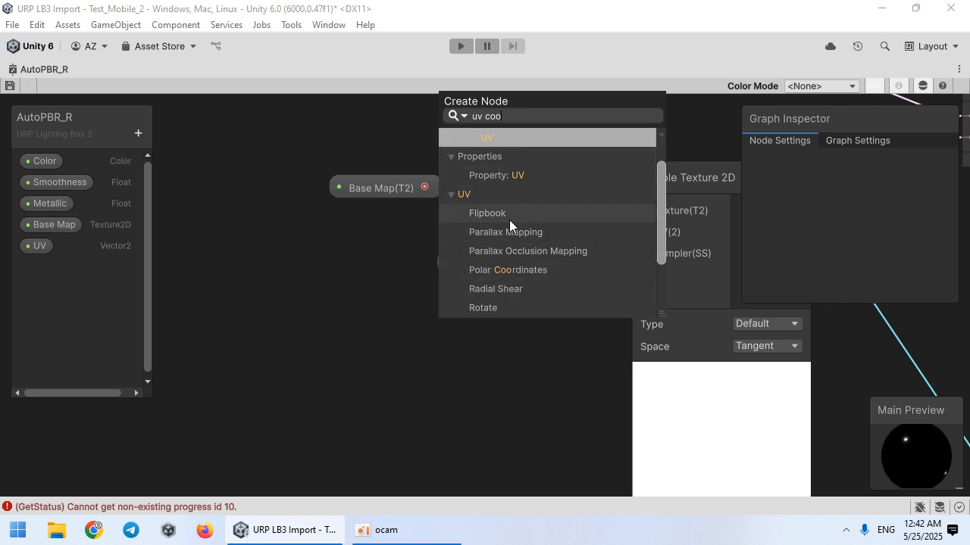
scroll(509, 197, up, 3)
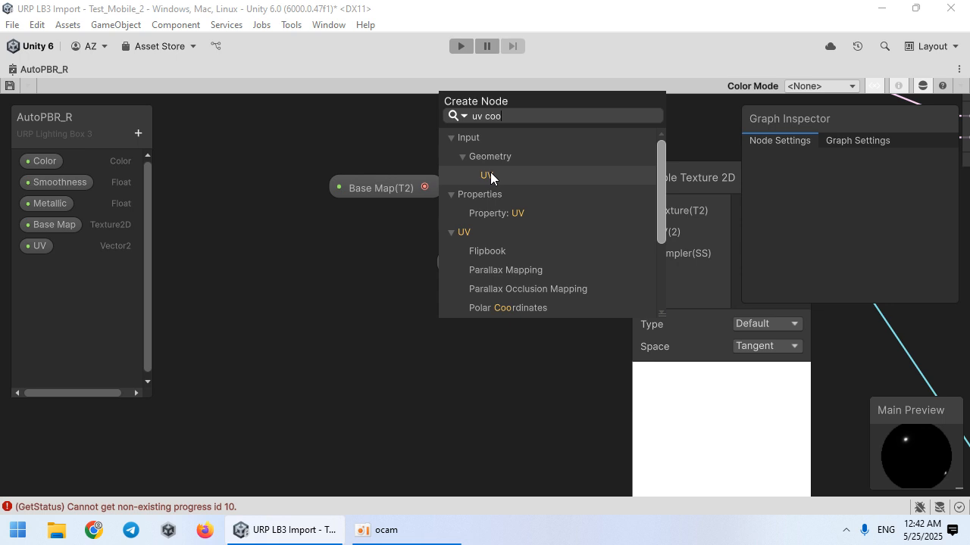
click(489, 178)
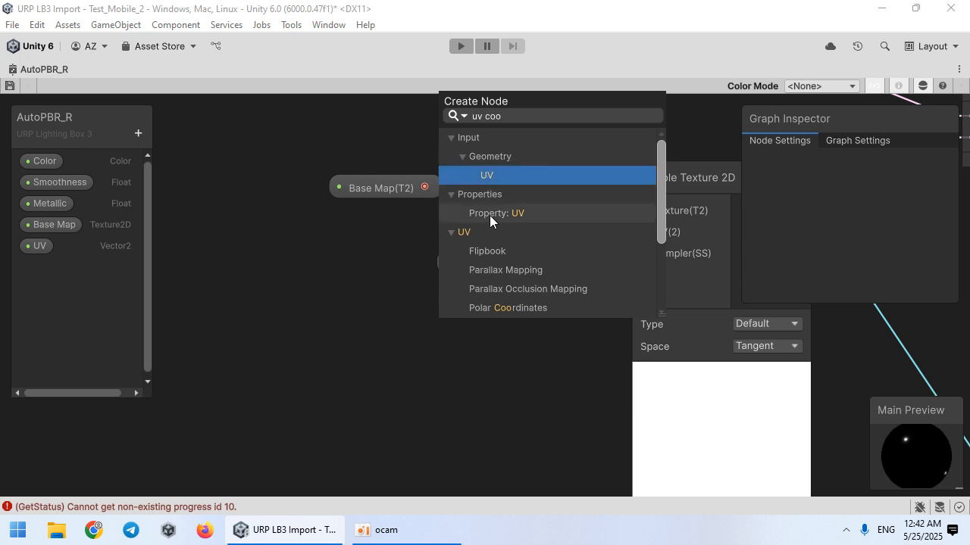
click(489, 215)
double_click(499, 215)
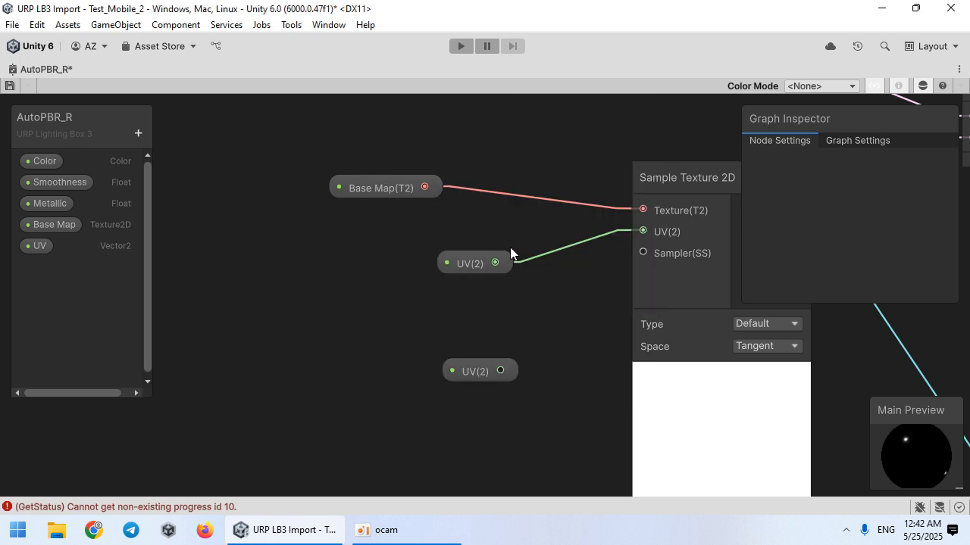
Step: Leave the maximized graph for the Game view and reassign the URP Lighting Box 3 AutoPBR_R shader to the phong2 material
double_click(160, 72)
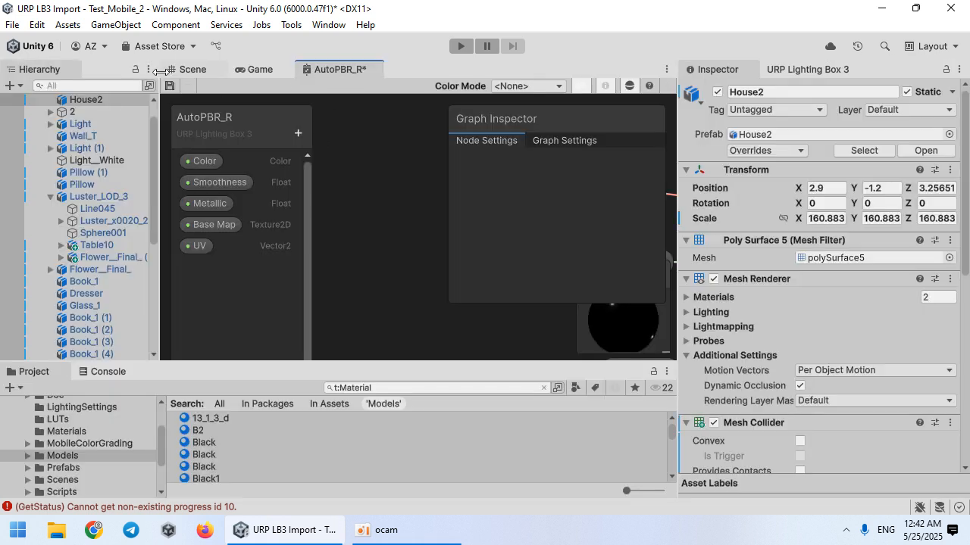
click(261, 69)
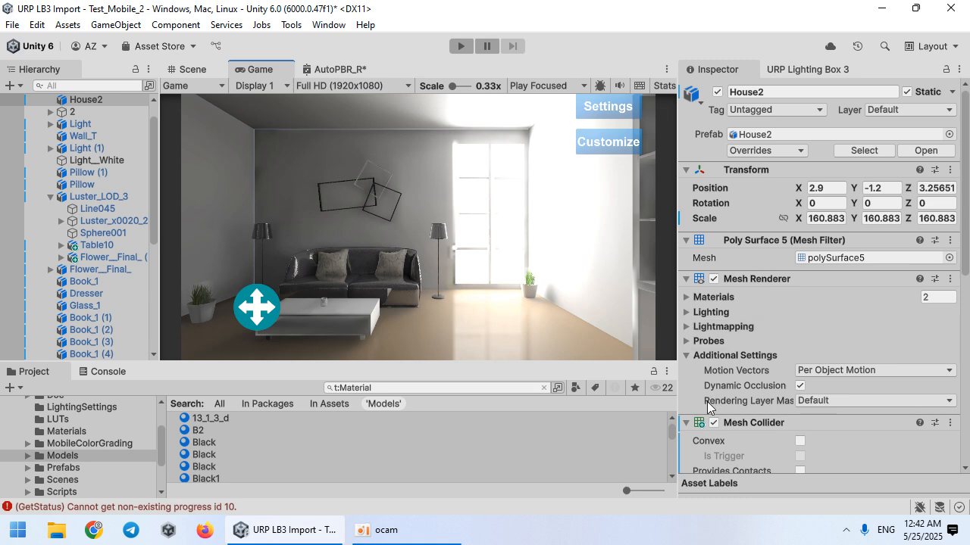
scroll(752, 378, down, 5)
click(826, 377)
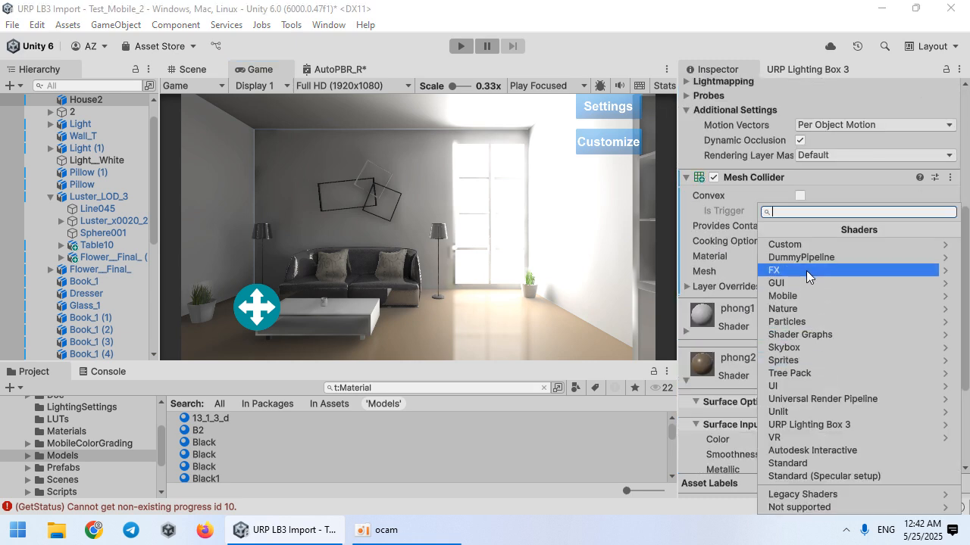
click(829, 422)
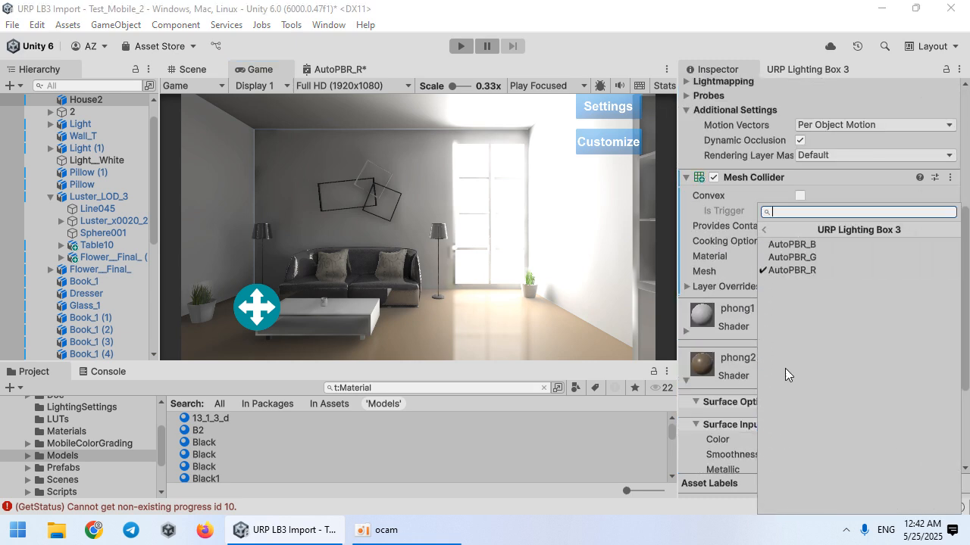
click(790, 265)
Step: Save the AutoPBR_R shader graph changes and view the floor in the Scene view
click(527, 241)
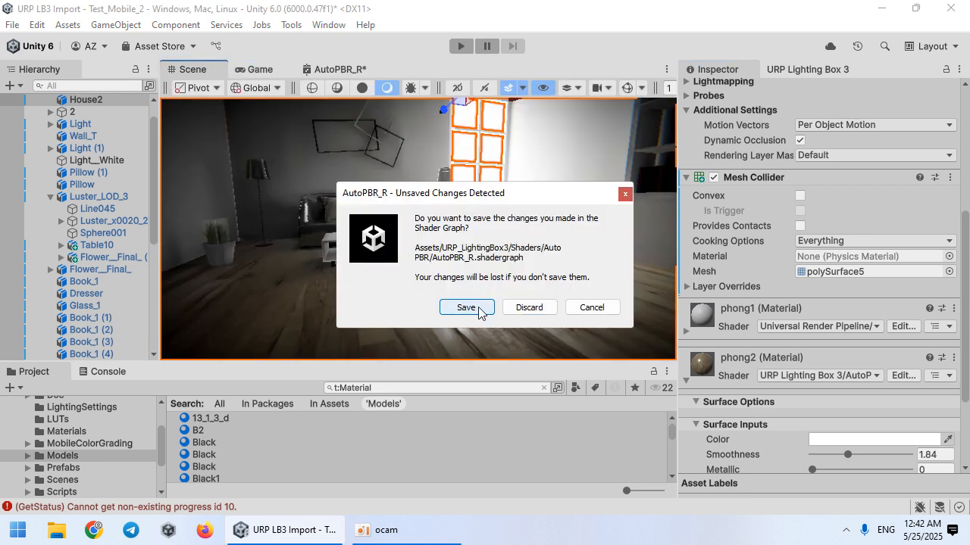
click(464, 306)
right_drag(425, 253, 478, 119)
key(shift+space)
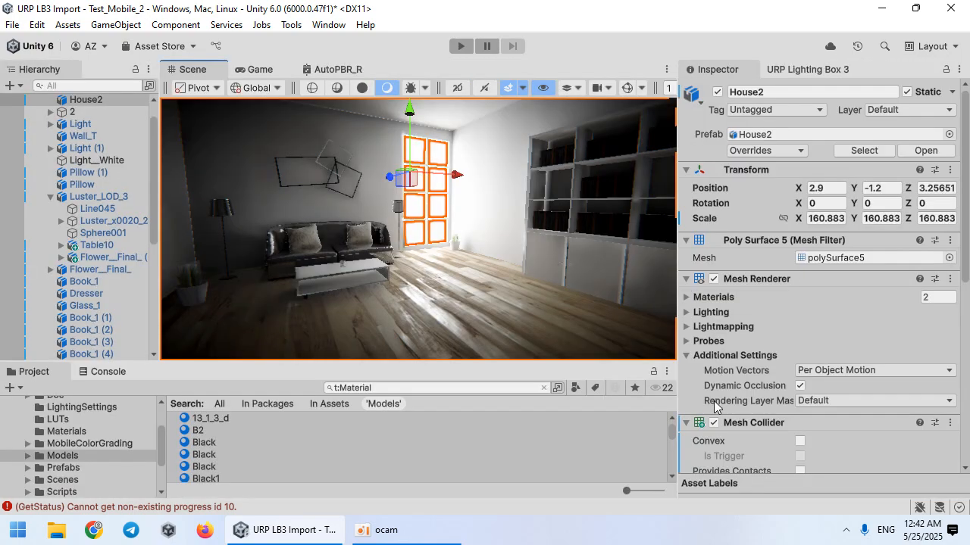
click(385, 523)
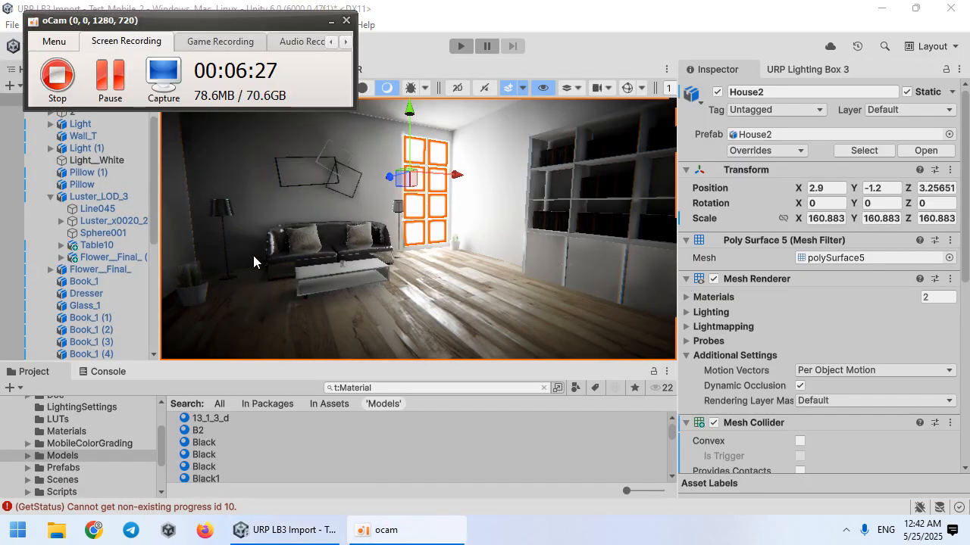
click(94, 78)
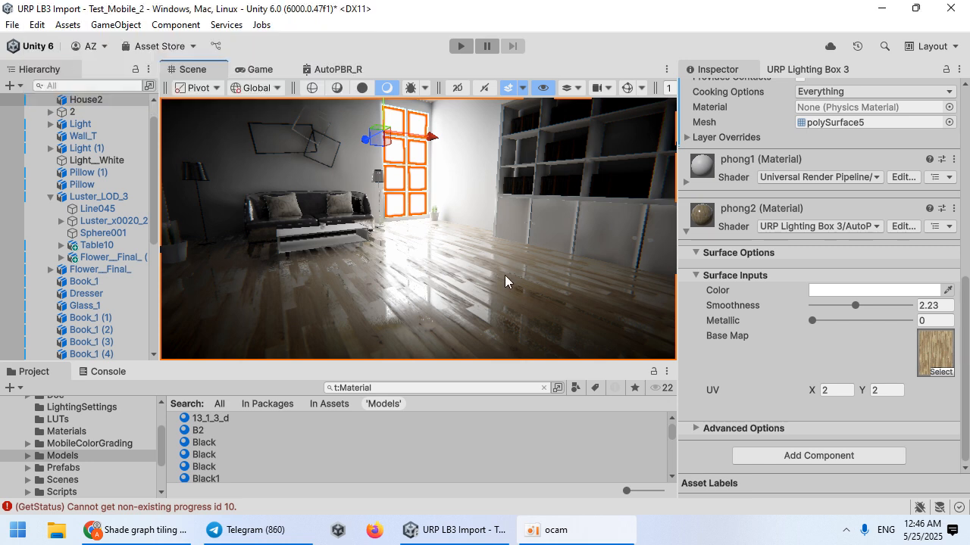
Step: Open phong2's AutoPBR_R shader graph maximized and examine the Tiling And Offset, UV and Multiply nodes feeding Sample Texture 2D
mouse_move(506, 276)
right_down()
mouse_move(487, 267)
mouse_move(497, 274)
right_up()
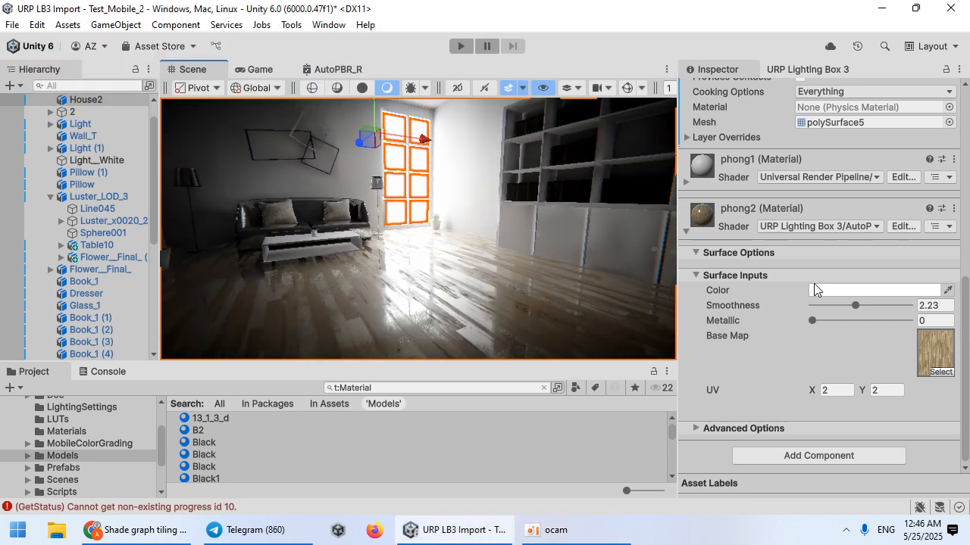
click(904, 227)
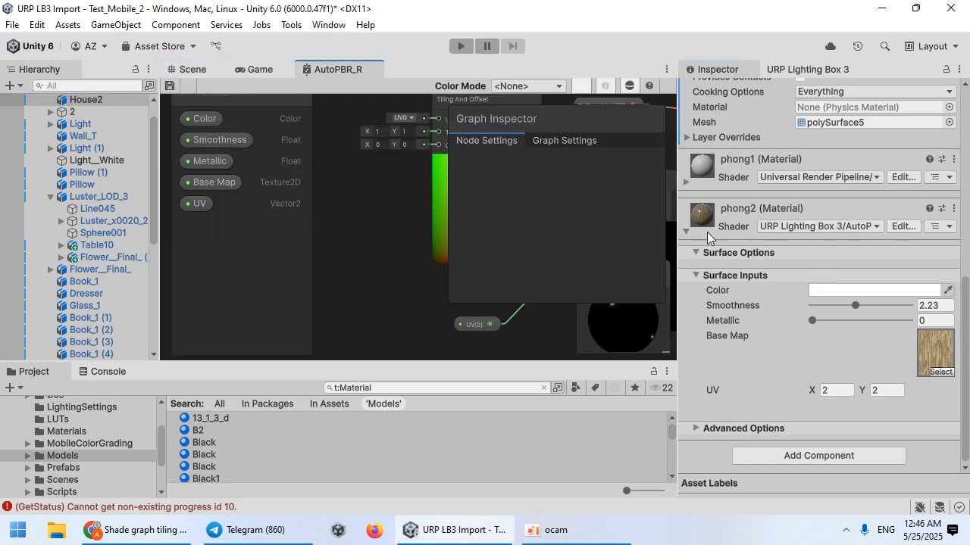
double_click(345, 69)
scroll(398, 243, up, 3)
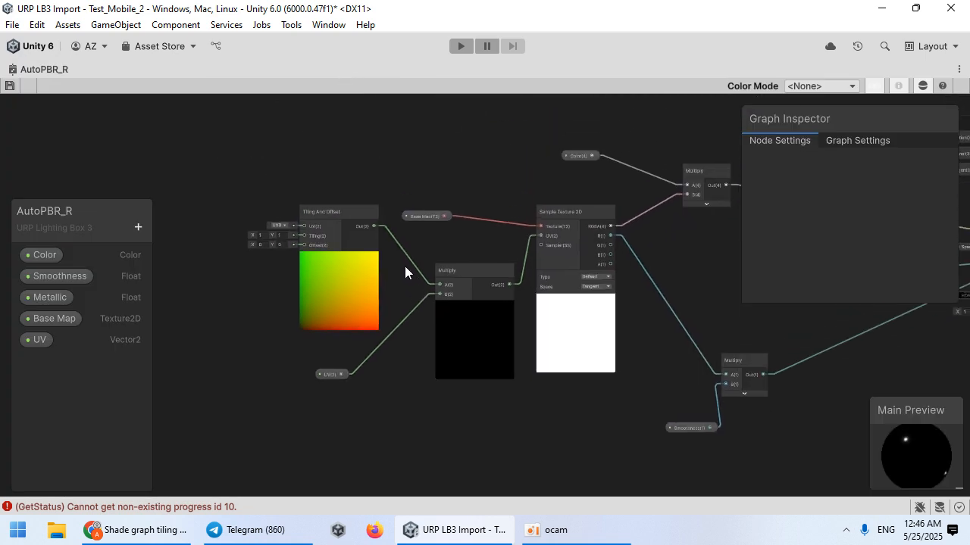
scroll(487, 293, down, 4)
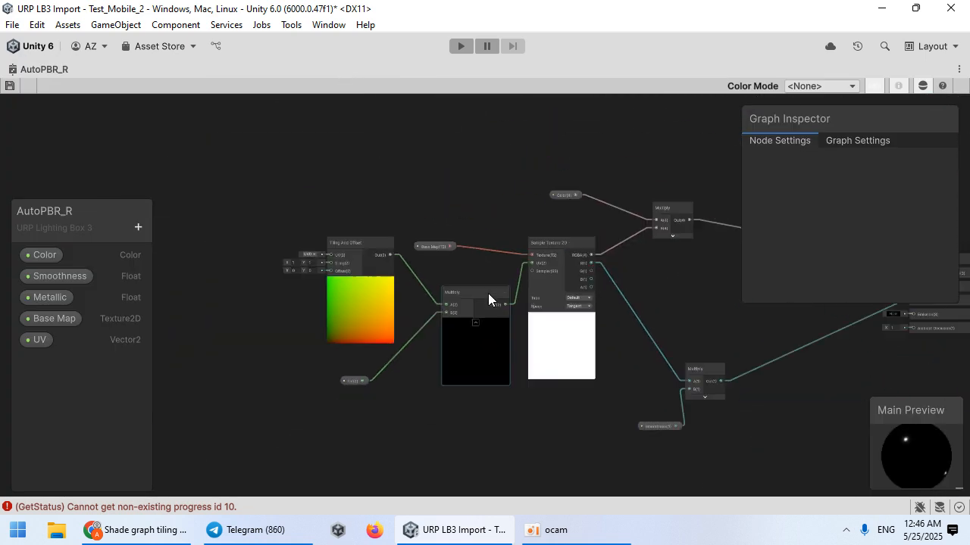
Step: Return to the Scene view and select the black sofa, leaving the editor in its normal layout
double_click(429, 67)
double_click(198, 70)
mouse_move(539, 300)
right_down()
mouse_move(582, 318)
mouse_move(377, 333)
mouse_move(909, 372)
mouse_move(719, 342)
mouse_move(935, 331)
mouse_move(216, 280)
mouse_move(541, 361)
mouse_move(558, 316)
mouse_move(557, 343)
mouse_move(506, 317)
right_up()
click(506, 317)
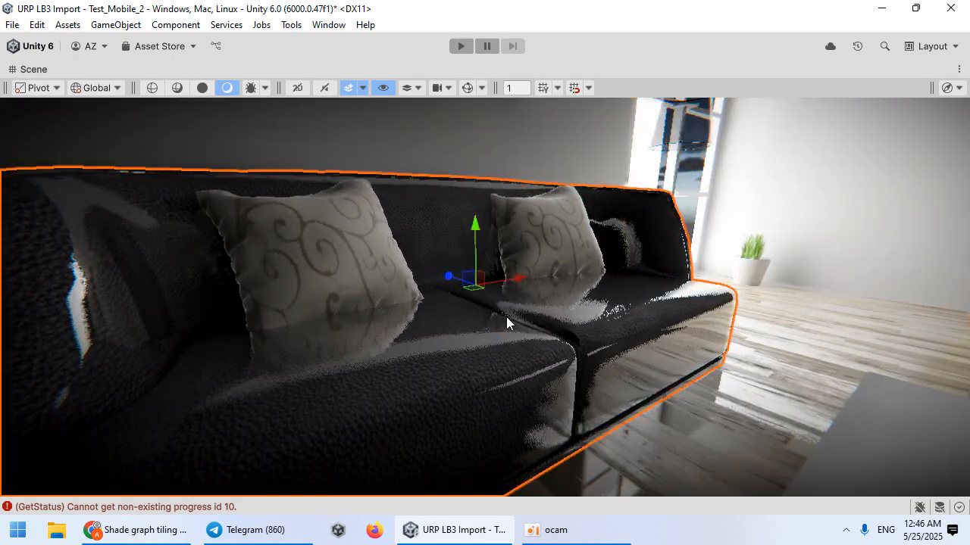
double_click(487, 70)
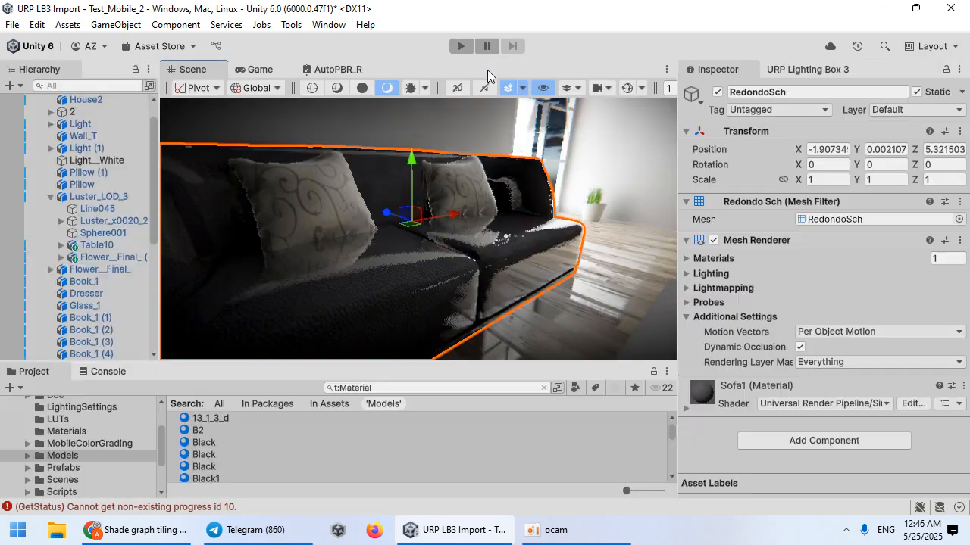
Step: Try a URP Lighting Box 3 shader on the sofa's Sofa1 material, then undo it and check the original tiling
click(799, 403)
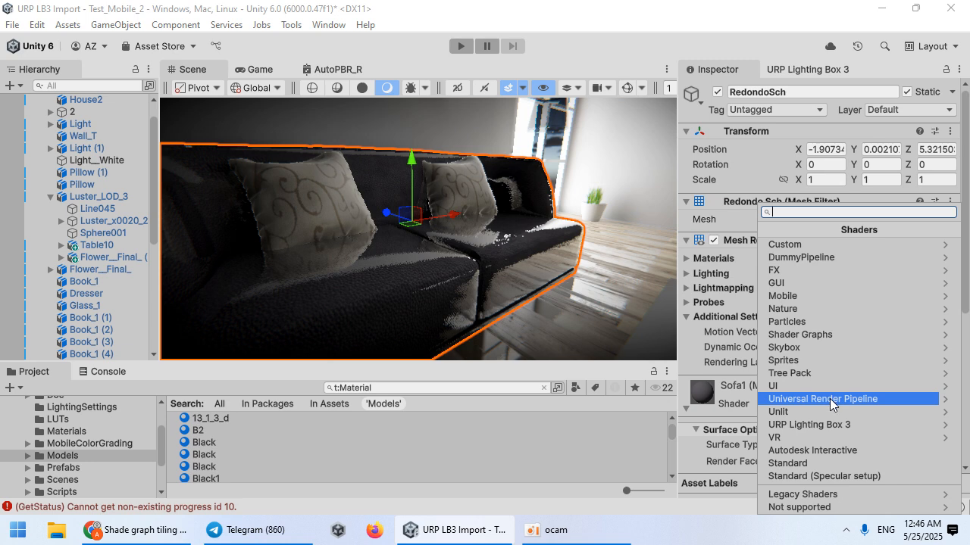
click(830, 399)
click(765, 229)
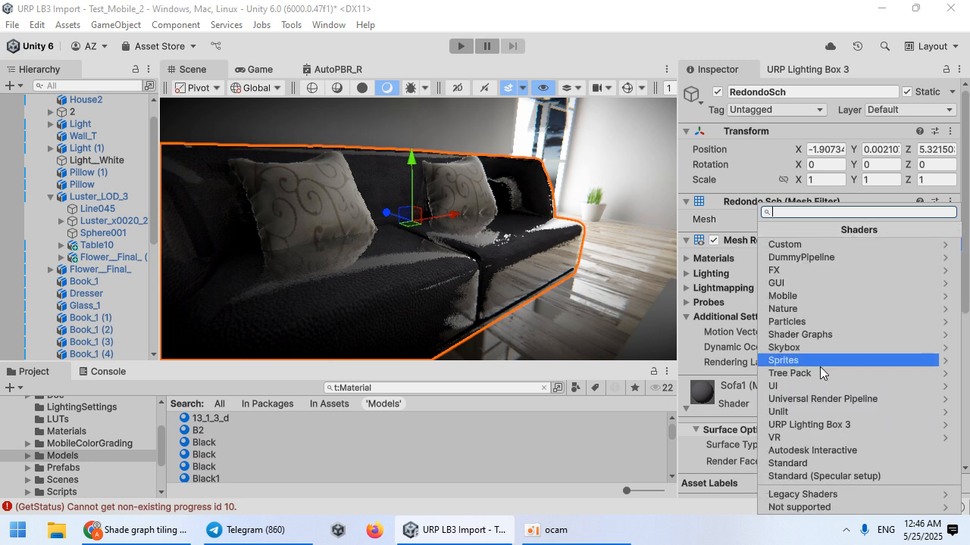
click(839, 427)
right_drag(553, 280, 555, 280)
key(a)
scroll(731, 339, down, 4)
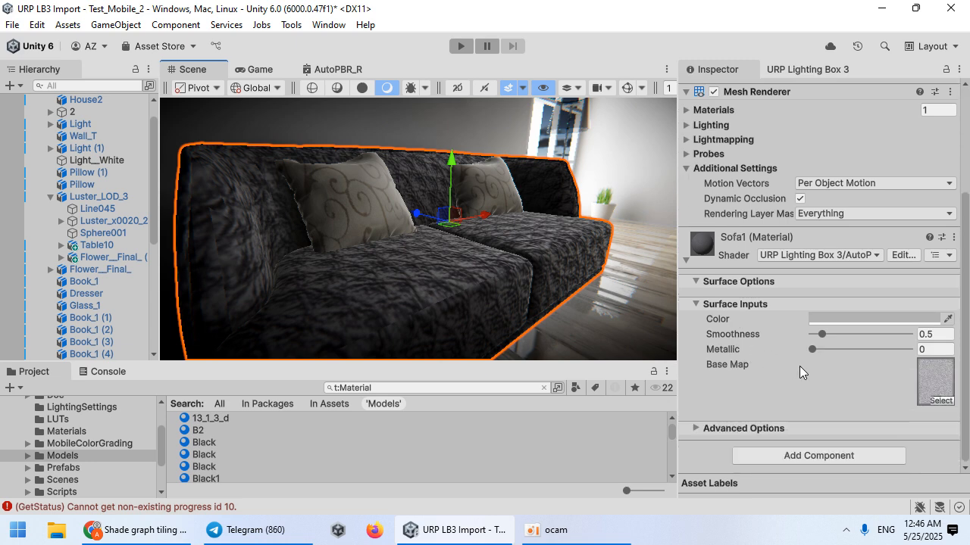
key(ctrl+z)
scroll(848, 333, down, 3)
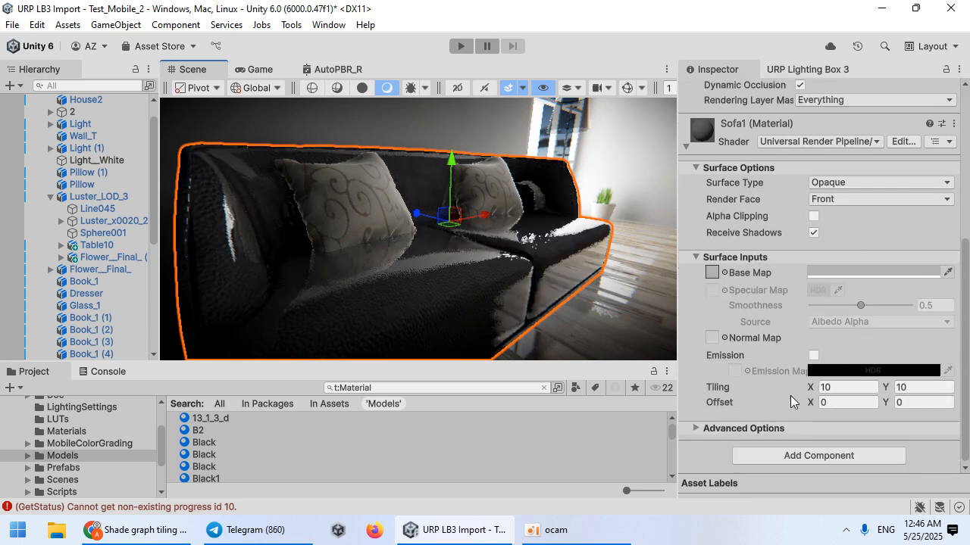
Step: Assign the URP Lighting Box 3 AutoPBR_G shader to the Sofa1 material
scroll(803, 356, up, 2)
click(824, 224)
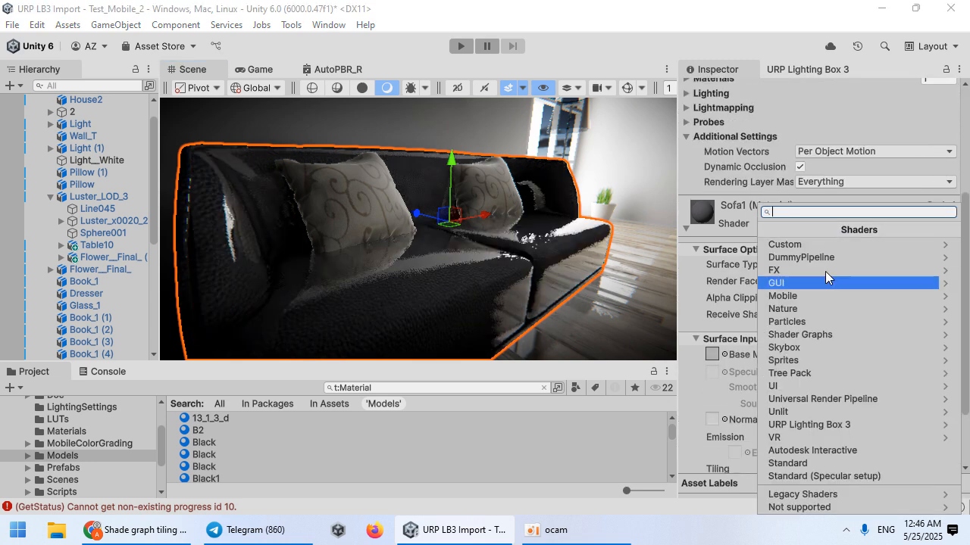
click(853, 395)
click(780, 227)
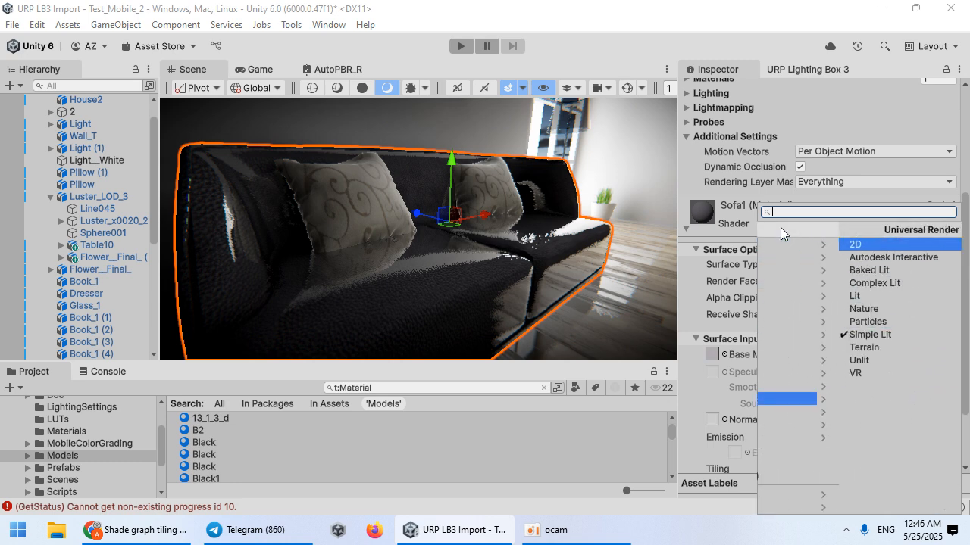
click(847, 425)
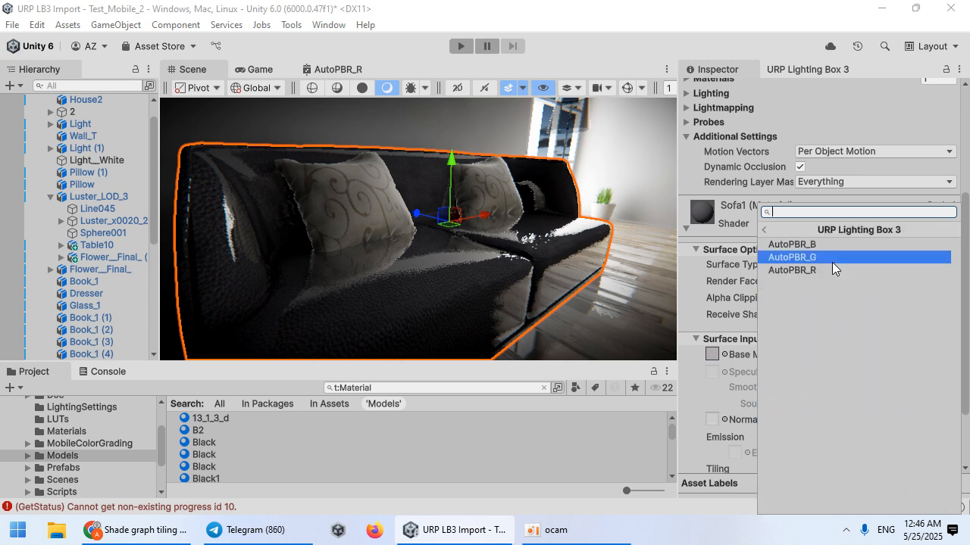
click(832, 258)
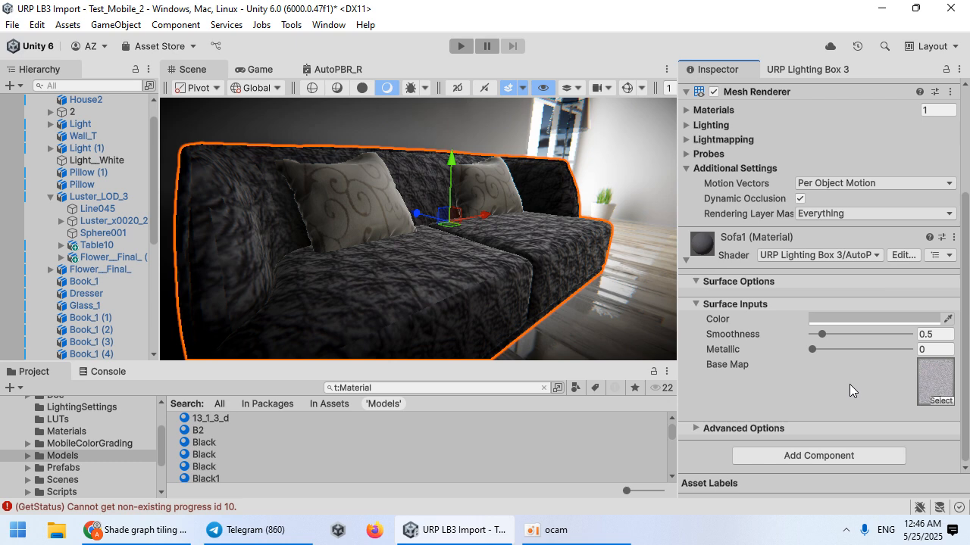
Step: Switch the Sofa1 material to the AutoPBR_R shader and set its UV to X 10 and Y 10
click(840, 255)
click(833, 425)
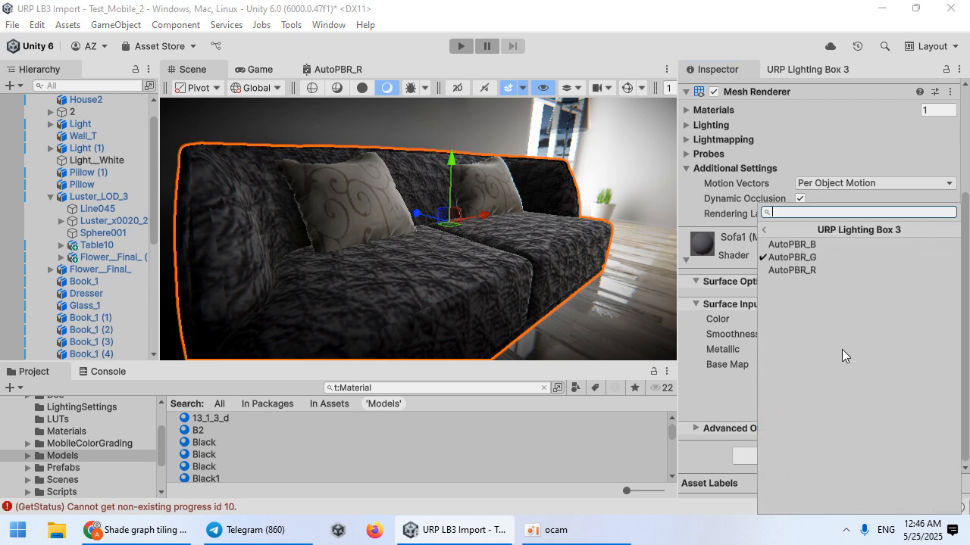
click(832, 269)
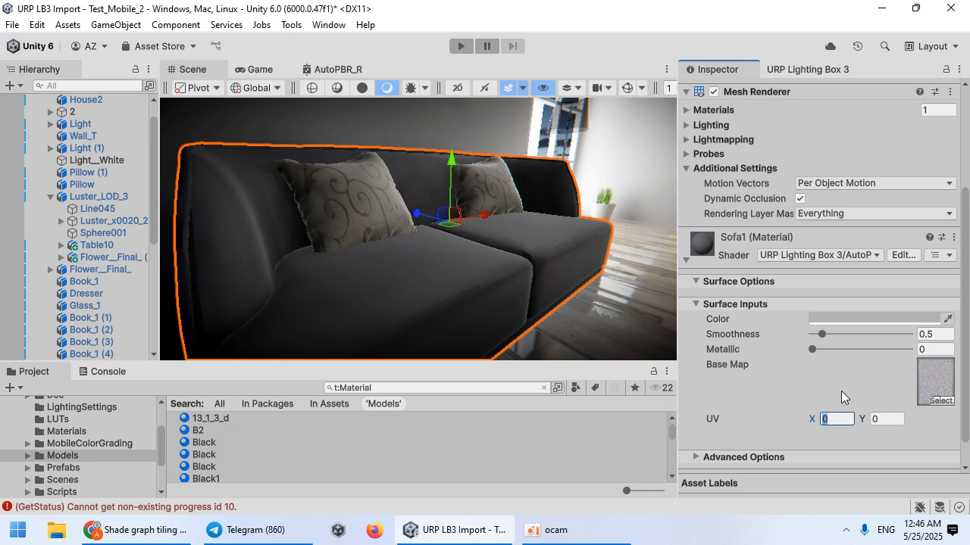
text(10)
key(Tab)
text(10)
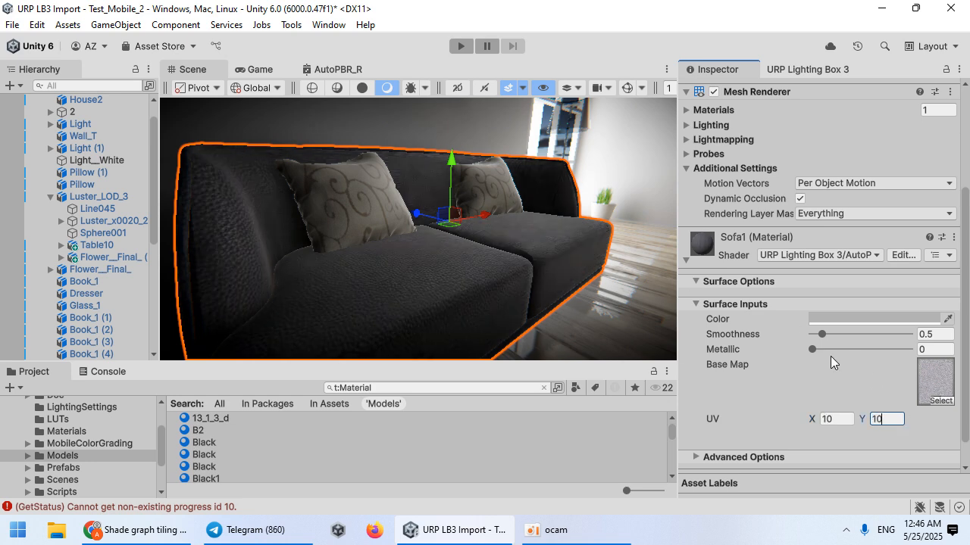
Step: Raise the Sofa1 material's smoothness and check the sofa's reflections from other angles
drag(825, 336, 847, 325)
right_drag(486, 258, 529, 253)
key(w)
mouse_move(845, 336)
mouse_down()
mouse_move(811, 335)
mouse_move(844, 335)
mouse_up()
right_drag(530, 250, 663, 399)
Step: Select the wall painting Wall_T and assign the URP Lighting Box 3 AutoPBR_R shader to its T10 material
mouse_move(839, 339)
right_down()
mouse_move(452, 281)
mouse_move(643, 277)
mouse_move(530, 280)
mouse_move(598, 318)
mouse_move(537, 344)
mouse_move(270, 281)
mouse_move(574, 287)
mouse_move(677, 323)
mouse_move(461, 264)
mouse_move(540, 261)
mouse_move(351, 190)
mouse_move(320, 164)
mouse_move(339, 182)
right_up()
click(340, 183)
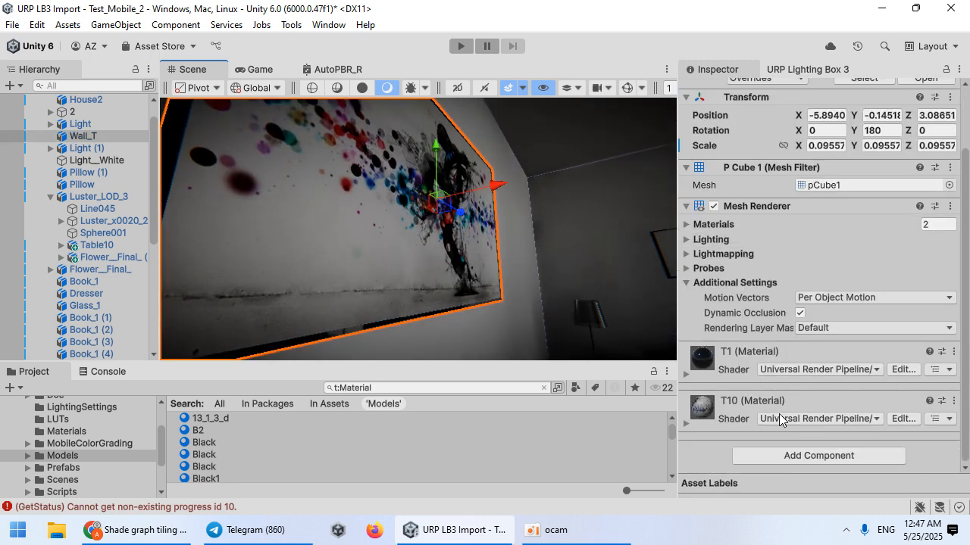
click(735, 403)
scroll(734, 409, down, 4)
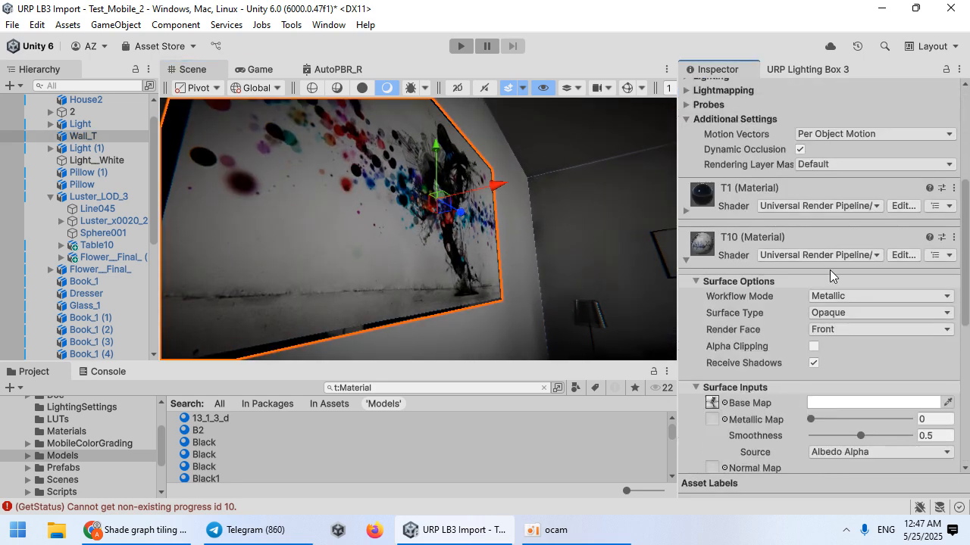
click(818, 256)
click(827, 423)
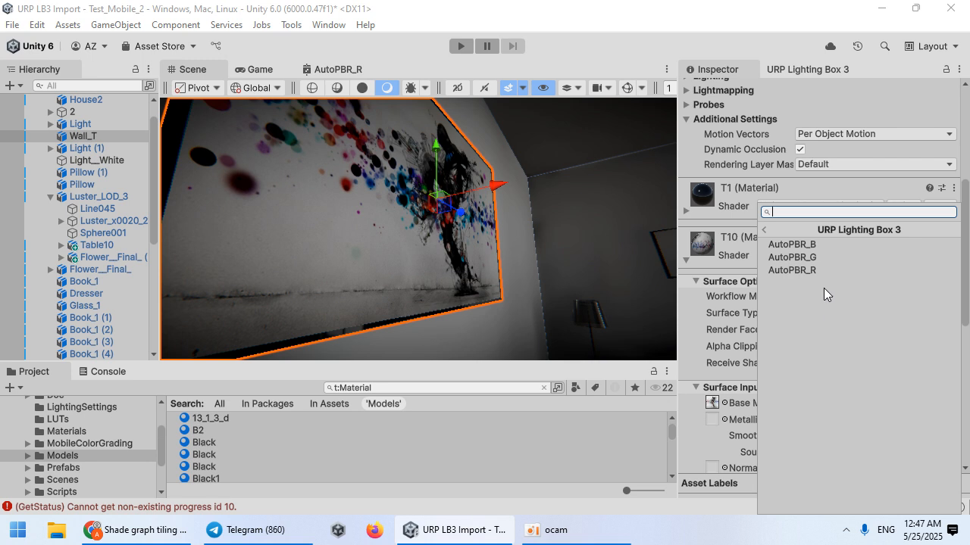
click(812, 270)
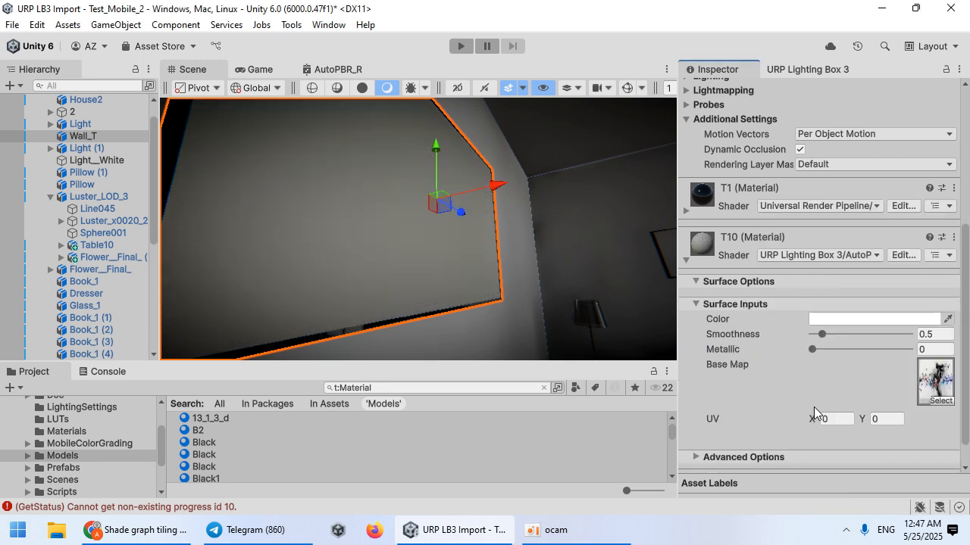
Step: Set the T10 material's UV to X 1 and Y 1 and raise its smoothness
text(1)
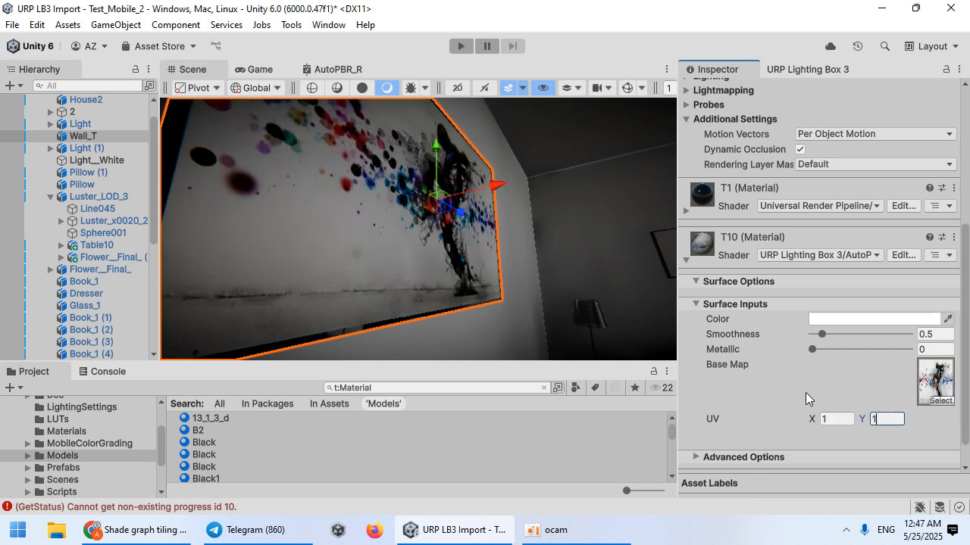
drag(824, 336, 840, 321)
right_drag(450, 244, 731, 256)
Step: Open the Color Grading settings in URP Lighting Box 3 and set the Lift Color to dark gray
click(826, 71)
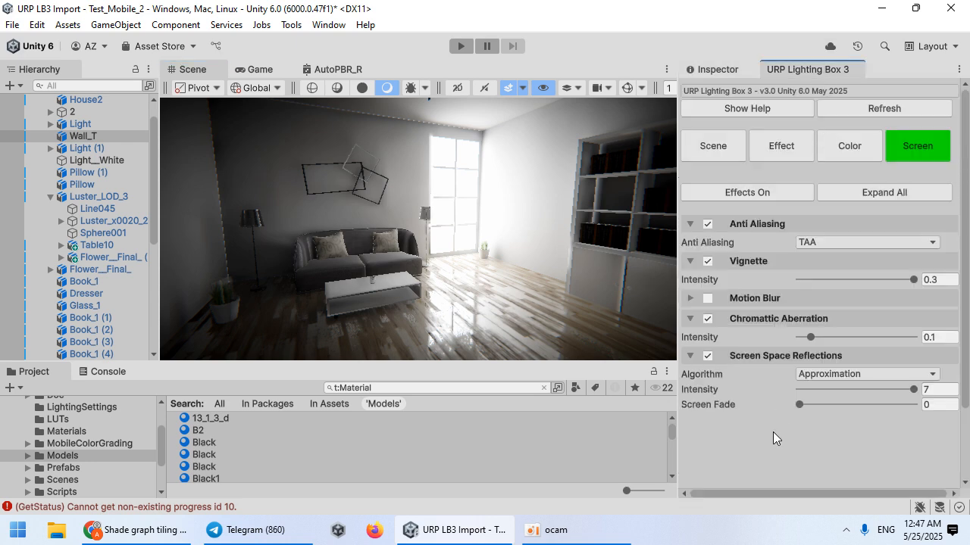
click(836, 149)
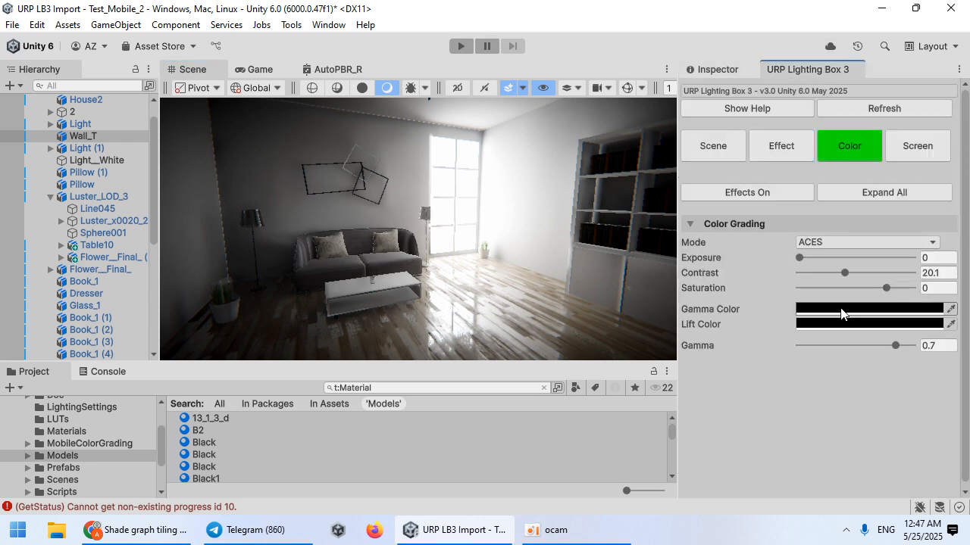
click(840, 309)
click(880, 258)
click(818, 296)
drag(860, 280, 842, 278)
click(811, 217)
click(703, 377)
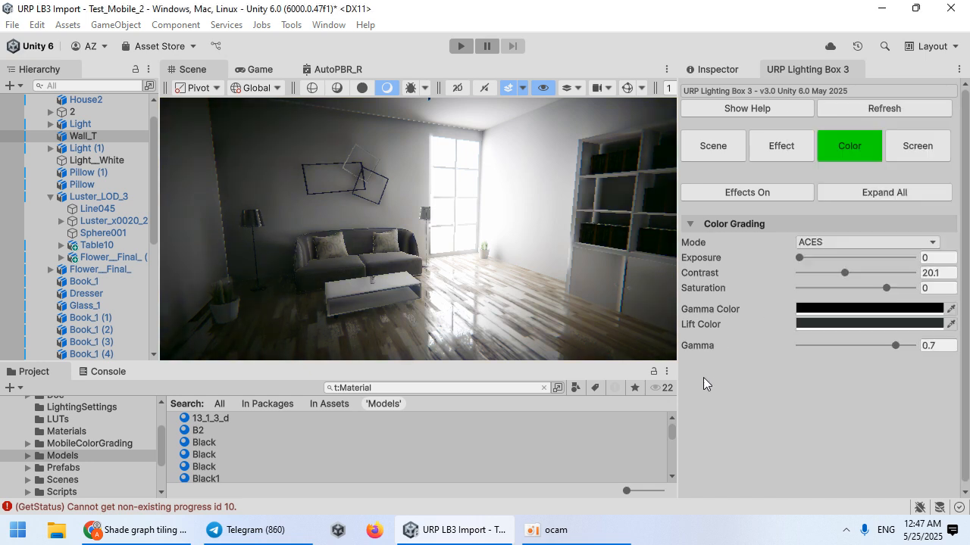
Step: Set the color grading's Gamma Color to the dark blue 3A3487
click(808, 310)
click(859, 281)
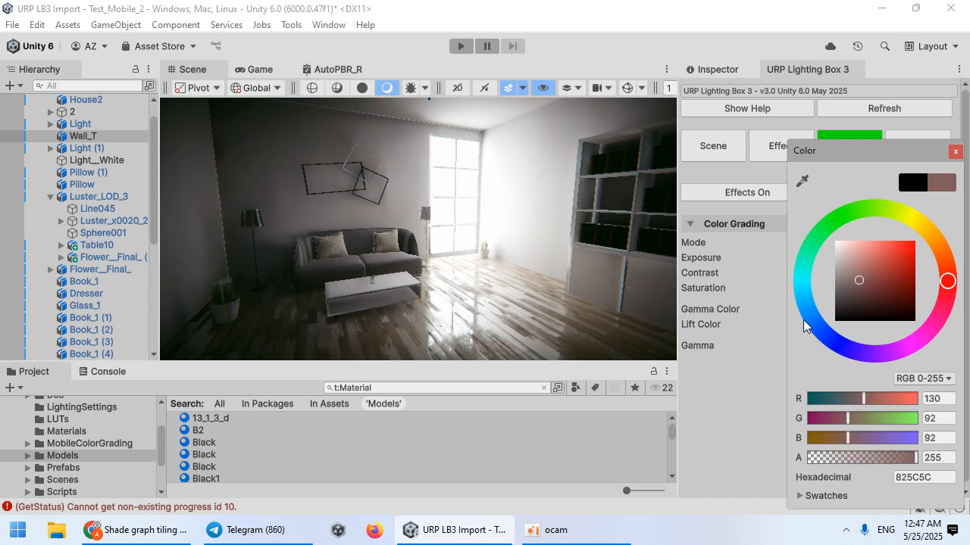
drag(803, 320, 844, 344)
drag(861, 306, 887, 285)
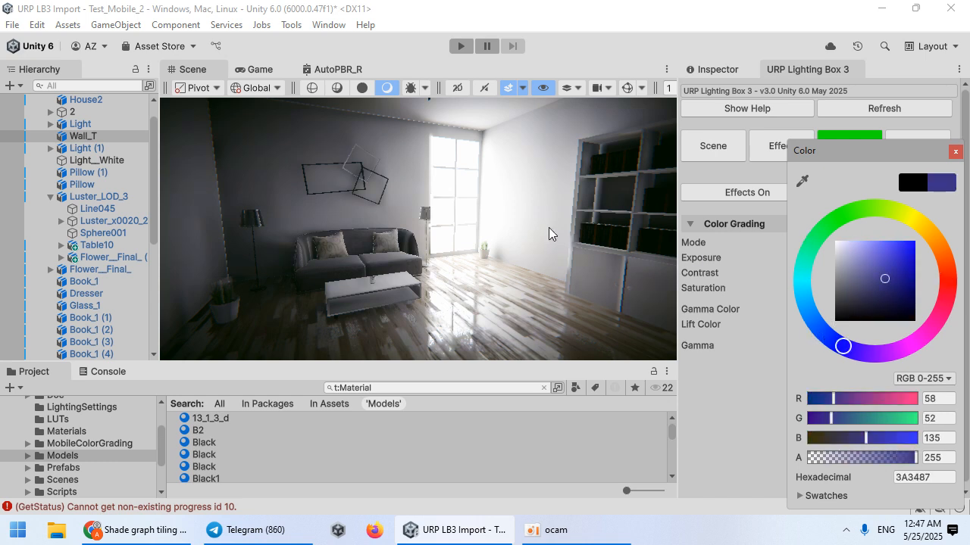
Step: Disable the Vignette effect in the Screen settings of URP Lighting Box 3
right_drag(557, 234, 693, 208)
right_drag(631, 191, 524, 221)
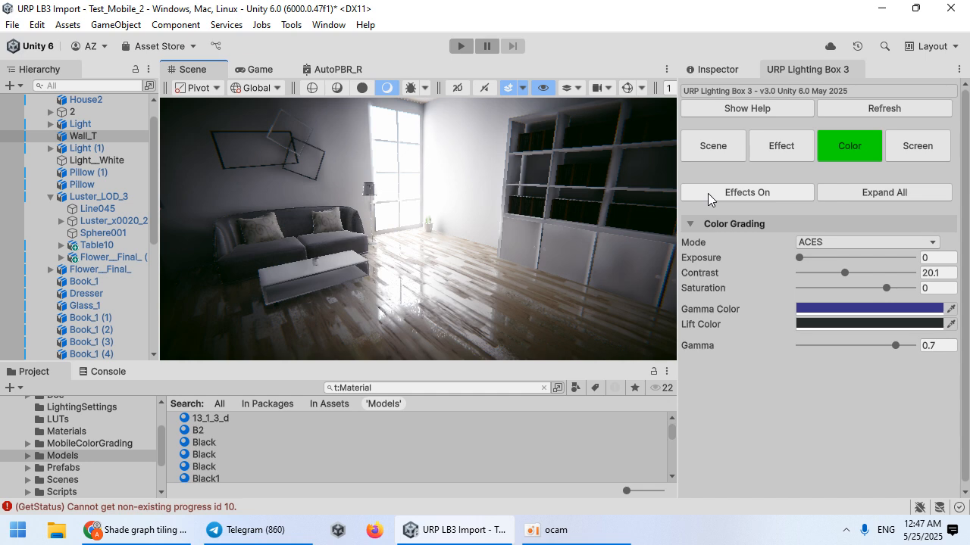
click(912, 146)
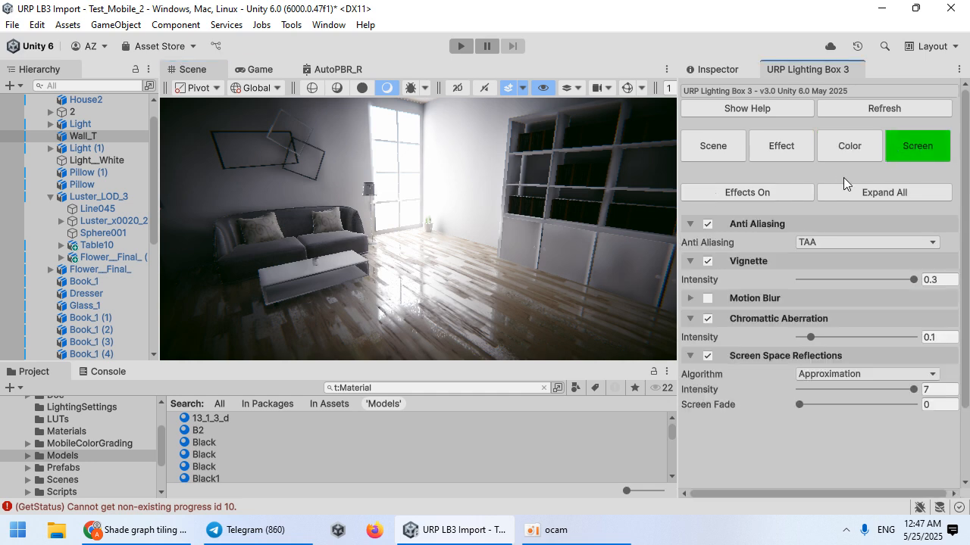
click(710, 262)
right_drag(533, 260, 462, 227)
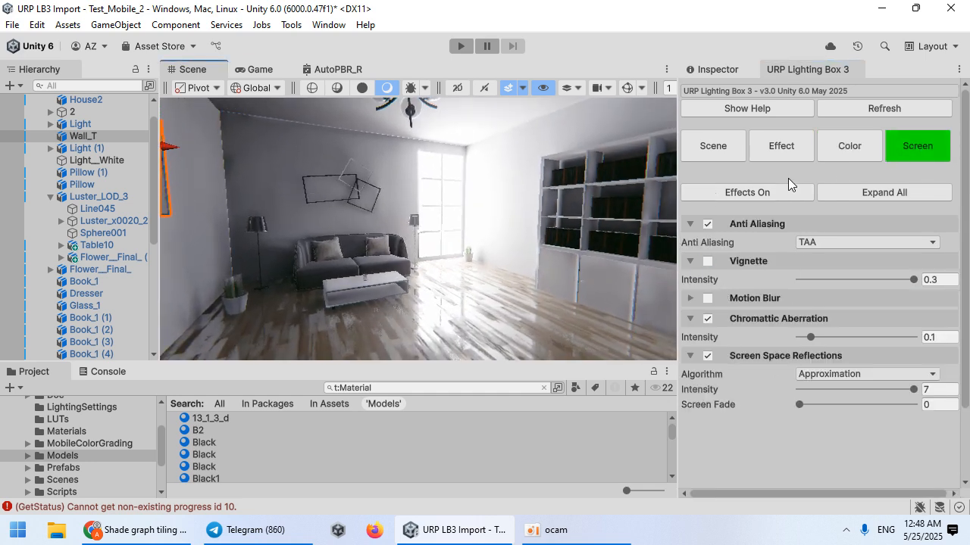
Step: Set both the Gamma Color and the Lift Color of the color grading to black
click(849, 147)
click(845, 309)
drag(851, 255, 779, 390)
click(778, 390)
click(848, 324)
drag(847, 316, 817, 342)
click(408, 248)
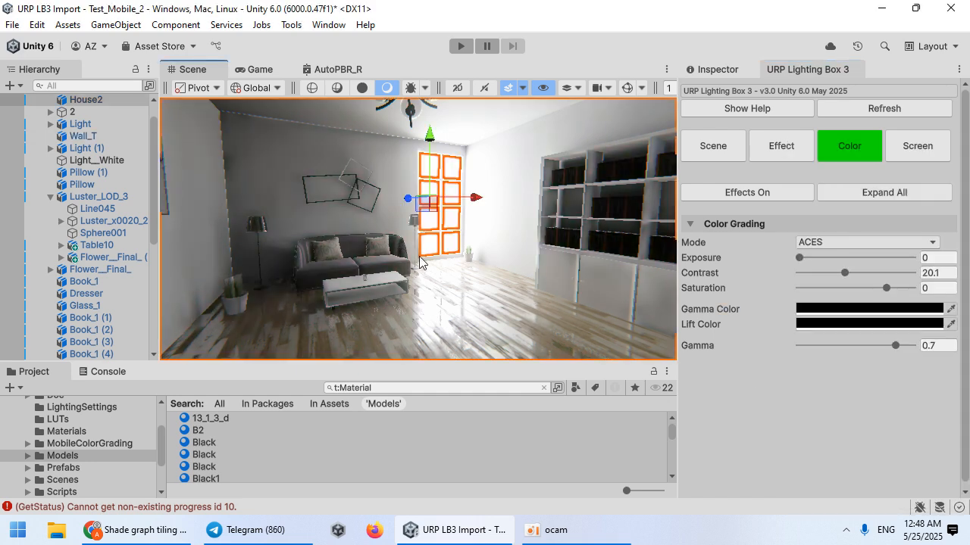
right_drag(408, 249, 465, 301)
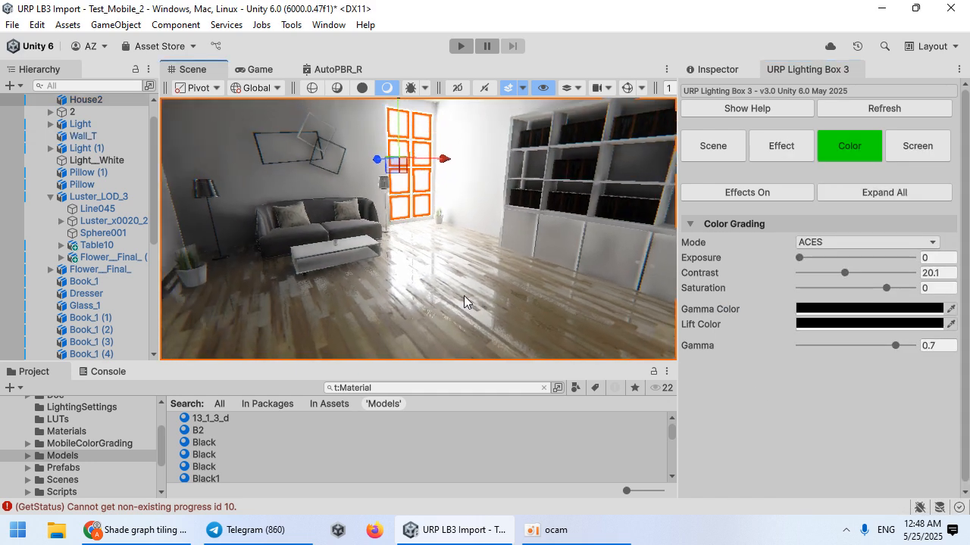
Step: Set the lightmap's Baked Resolution to 10 in the Scene settings and bake the lighting
click(712, 155)
click(601, 540)
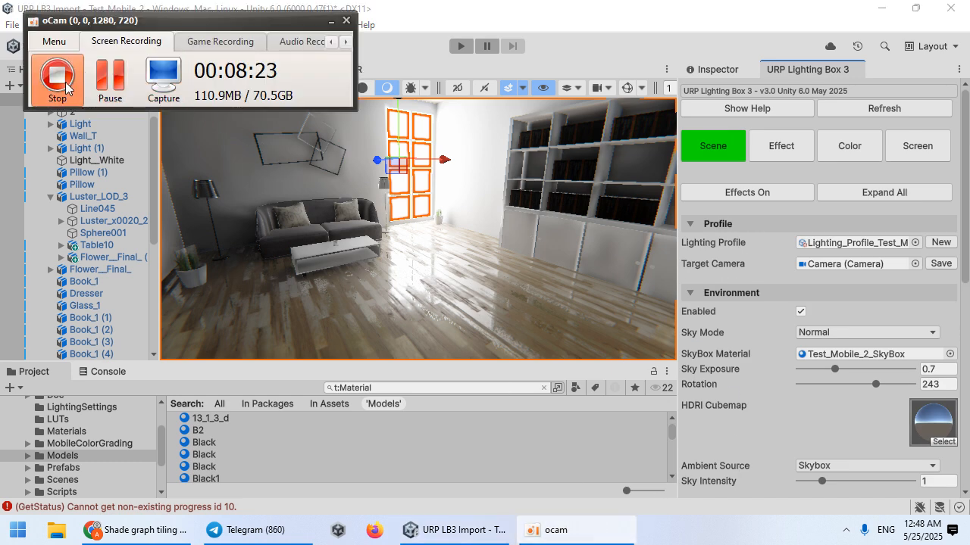
scroll(837, 360, down, 5)
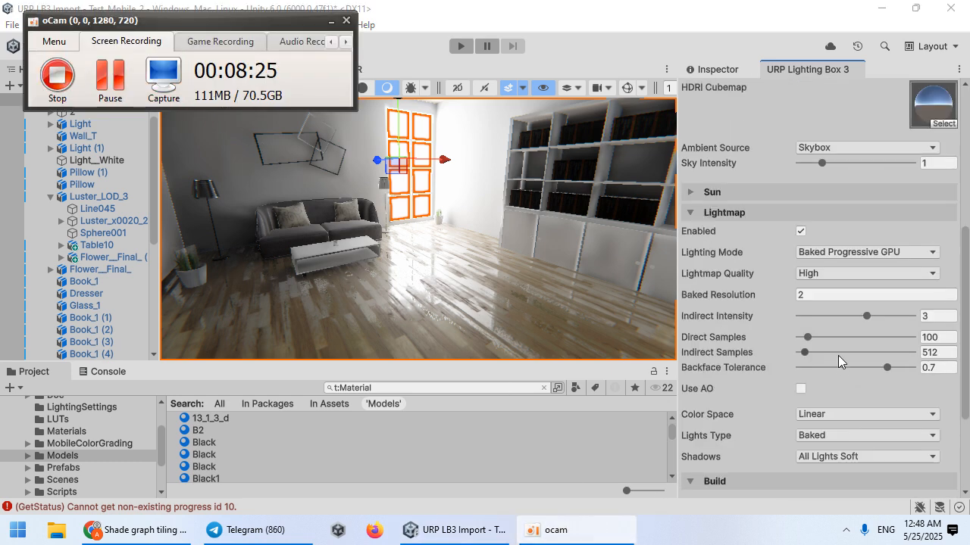
click(812, 298)
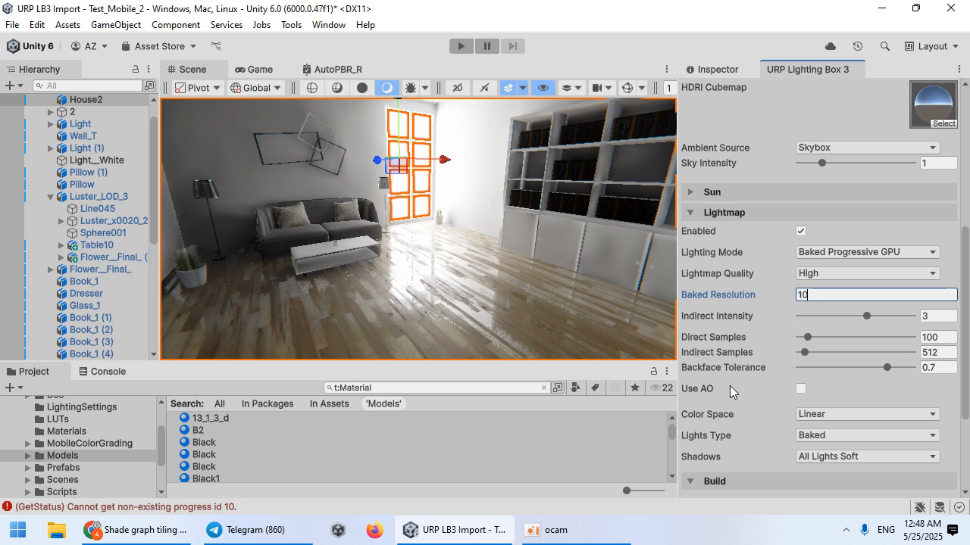
scroll(805, 377, down, 3)
click(823, 447)
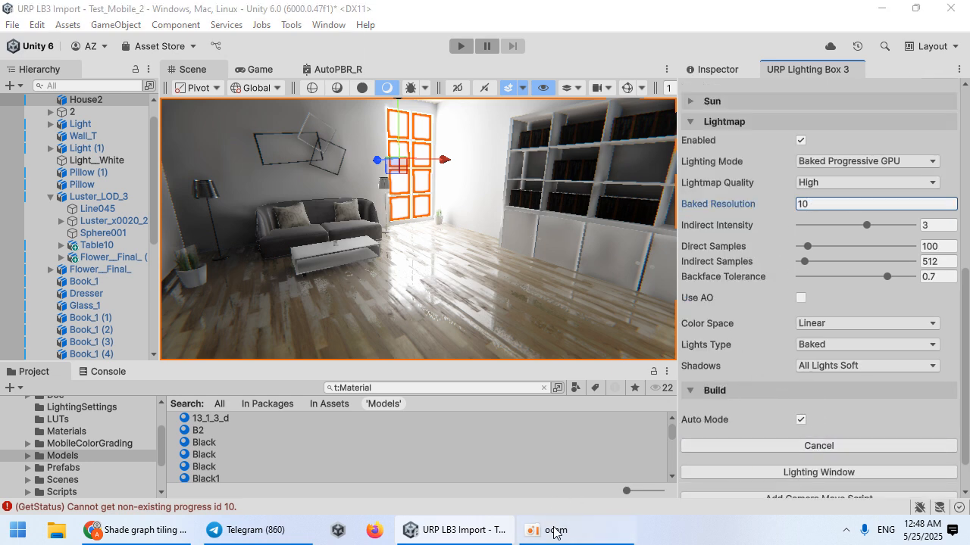
click(556, 531)
click(110, 80)
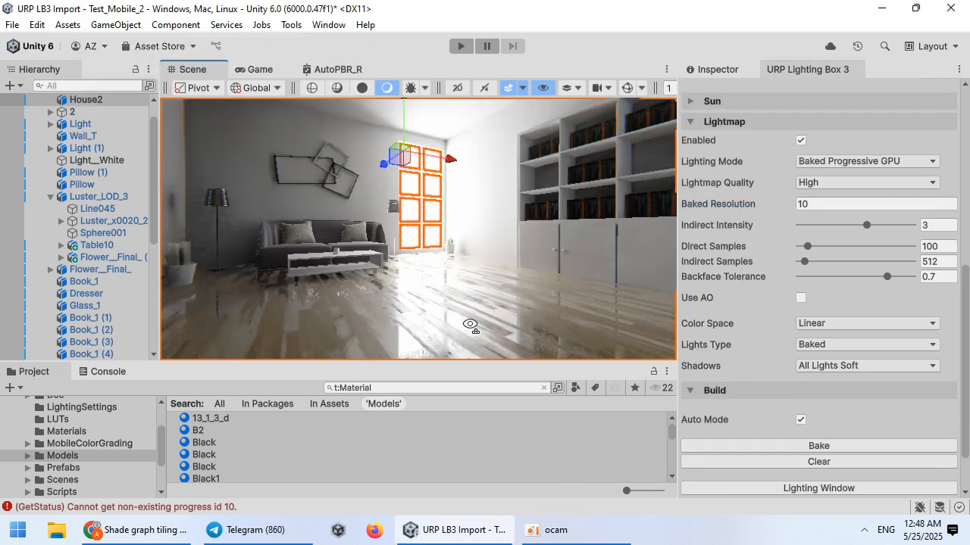
Step: Change the environment's Ambient Source to Color and set the ambient color to light blue (RGB 215, 236, 255)
right_drag(470, 326, 453, 270)
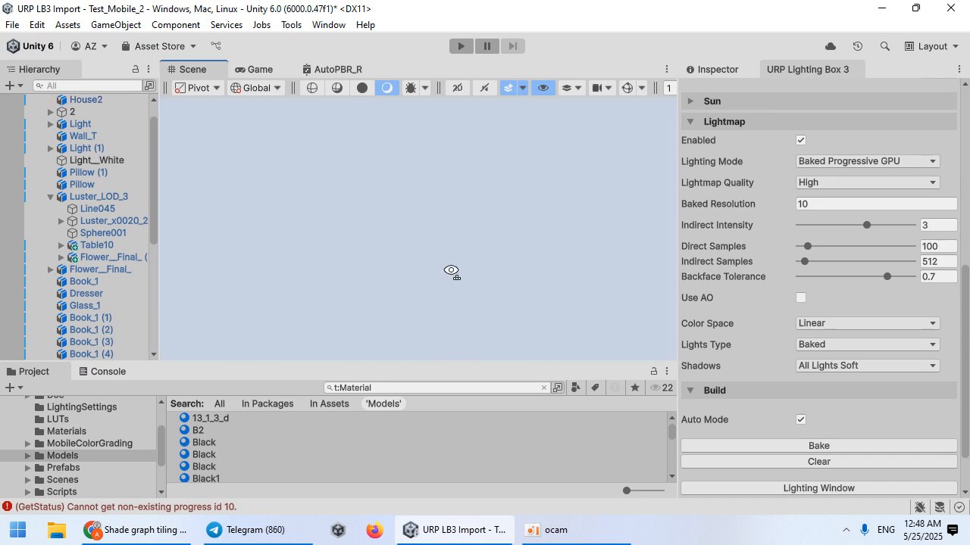
scroll(870, 250, up, 10)
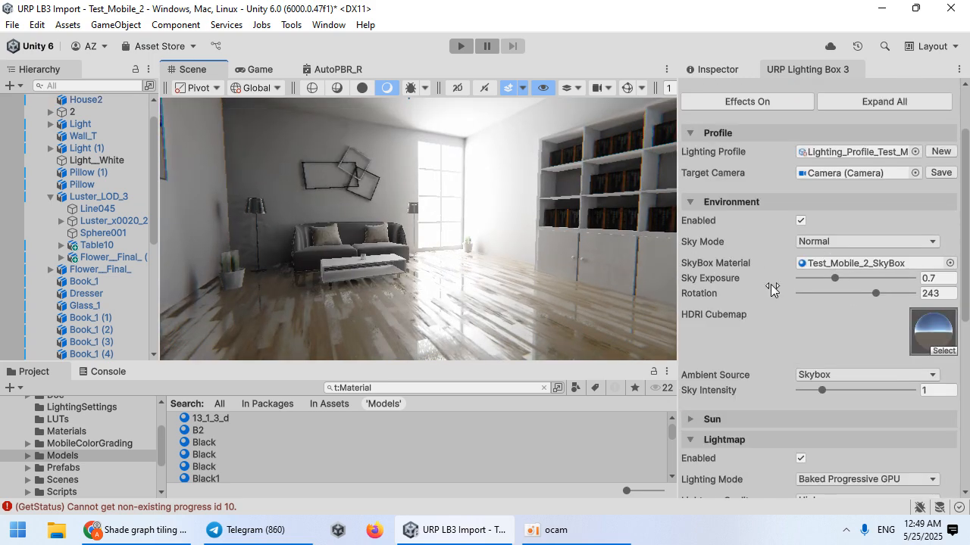
scroll(763, 289, down, 3)
right_drag(444, 264, 257, 244)
click(844, 283)
click(818, 318)
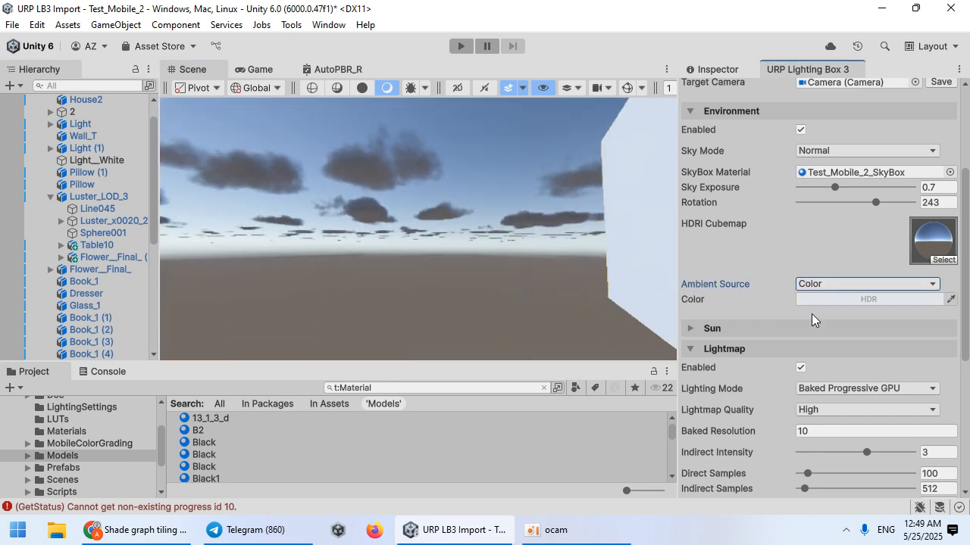
click(818, 299)
drag(856, 216, 848, 211)
Step: Select the Light__White plane at the window and set its material's emission Global Illumination to Realtime
mouse_move(446, 245)
right_down()
mouse_move(792, 245)
mouse_move(750, 263)
mouse_move(711, 252)
right_up()
key(w)
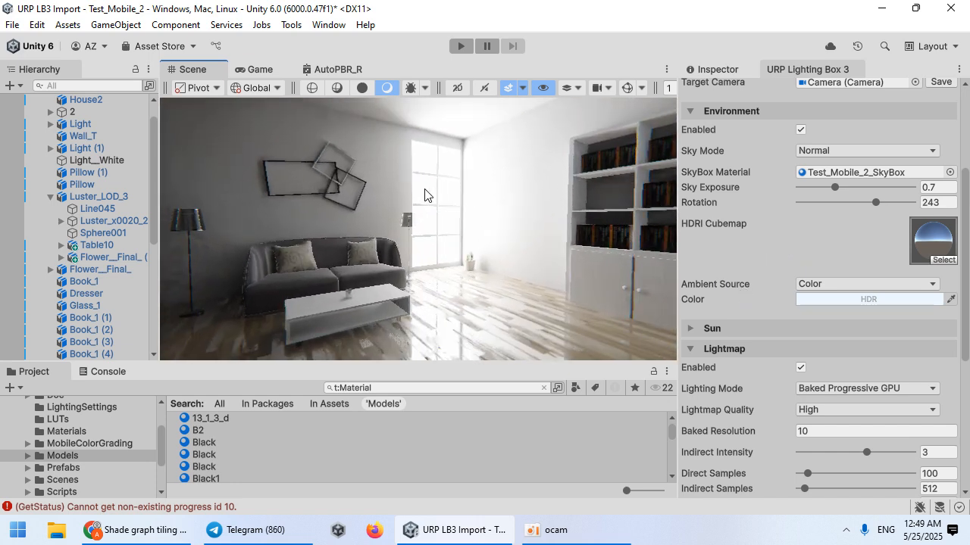
click(425, 190)
click(704, 71)
scroll(734, 288, down, 1)
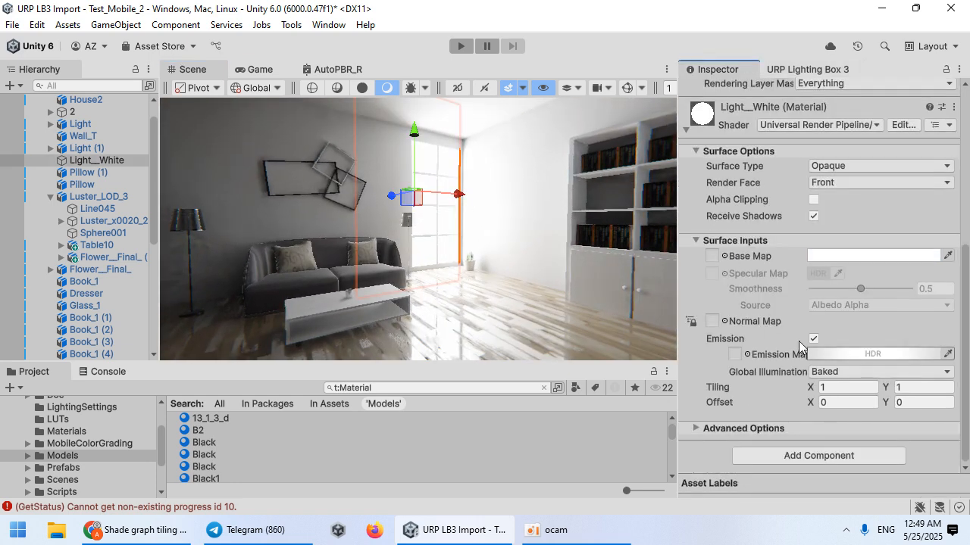
click(818, 371)
click(821, 387)
scroll(745, 262, up, 2)
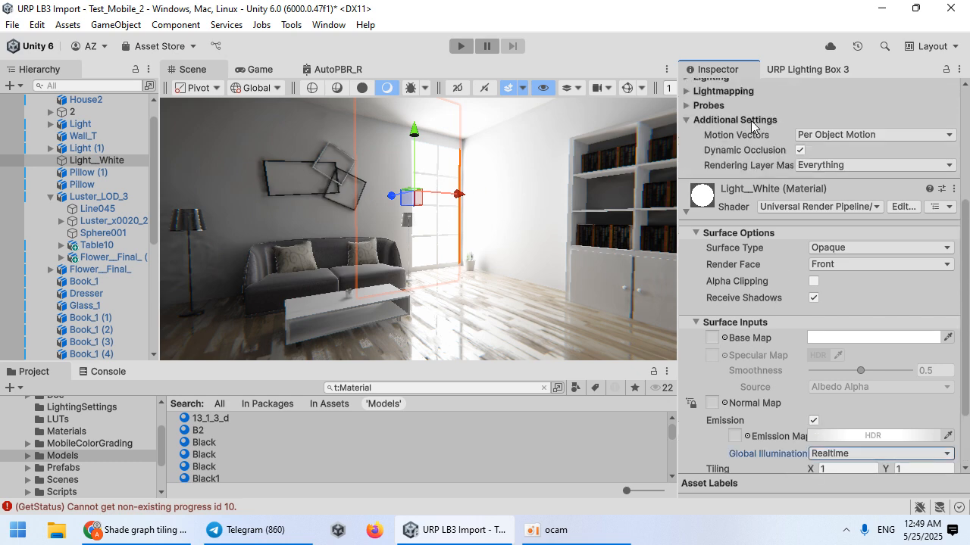
Step: Bake the lightmap with Indirect Intensity set to 2 and Baked Resolution set to 2
click(783, 72)
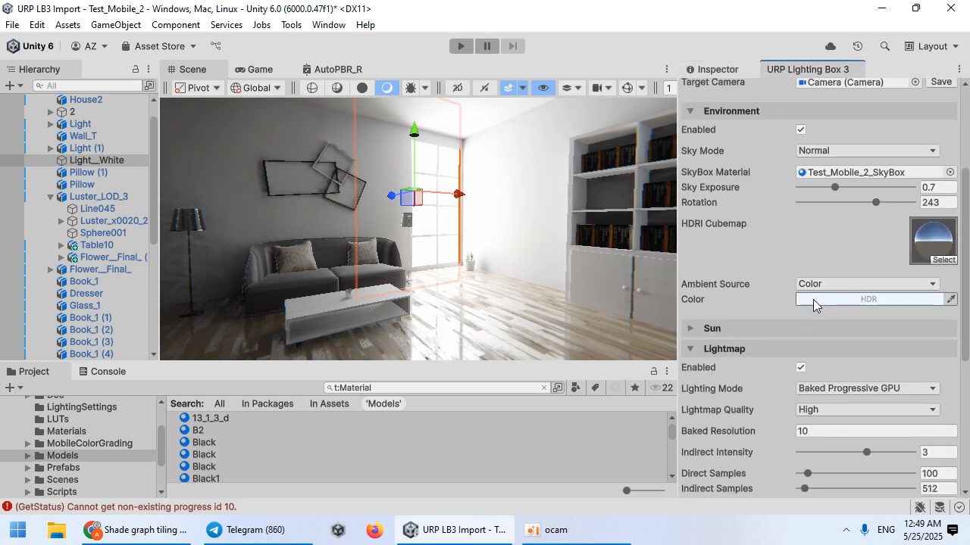
scroll(813, 303, down, 3)
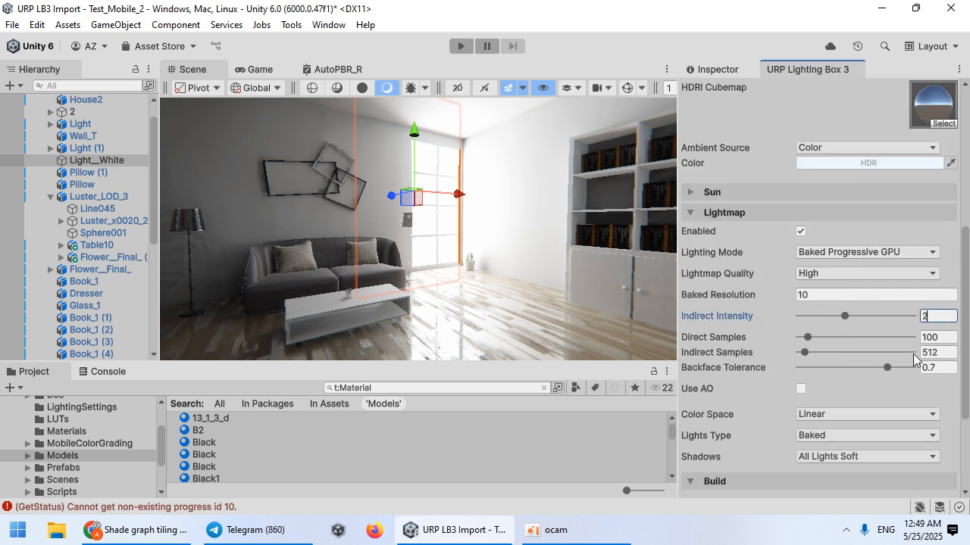
scroll(810, 407, down, 3)
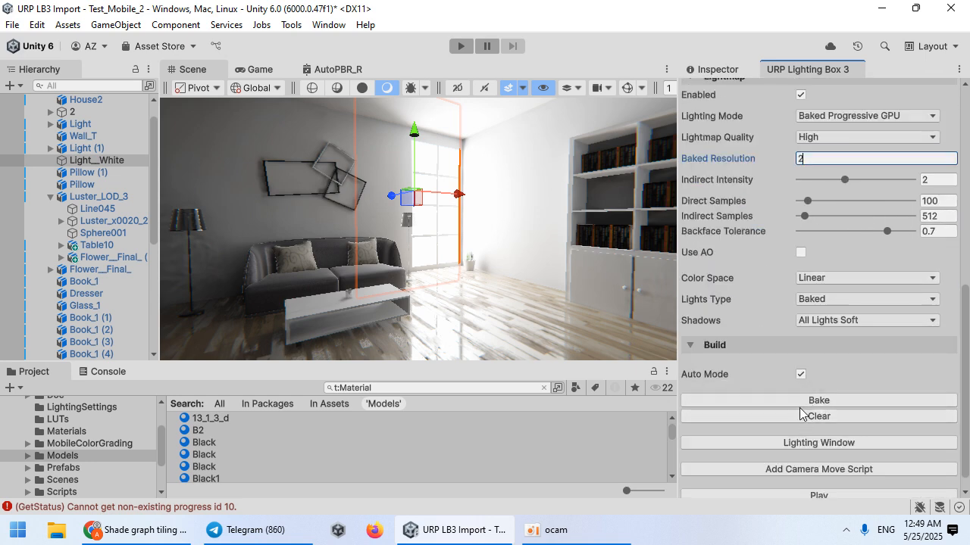
click(797, 400)
right_drag(405, 218, 478, 263)
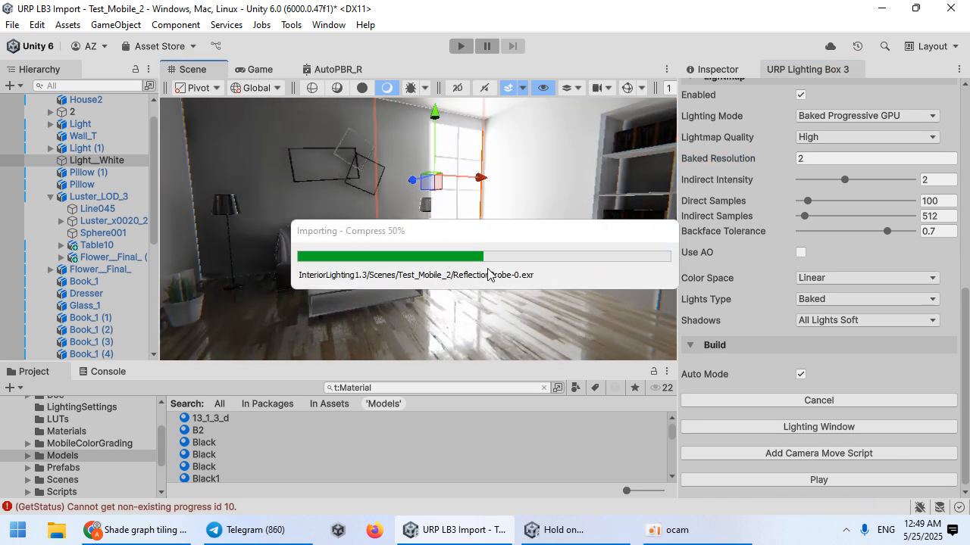
mouse_move(457, 316)
right_down()
mouse_move(502, 254)
mouse_move(310, 189)
mouse_move(466, 273)
right_up()
Step: Set the ambient color's HDR intensity to 1 and bake the lighting again
scroll(746, 258, up, 5)
click(835, 300)
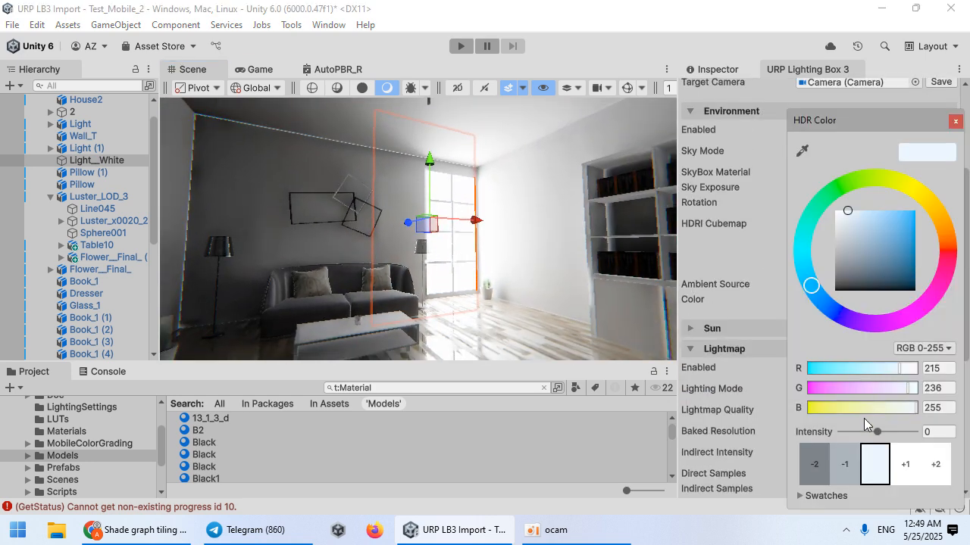
drag(871, 440, 881, 434)
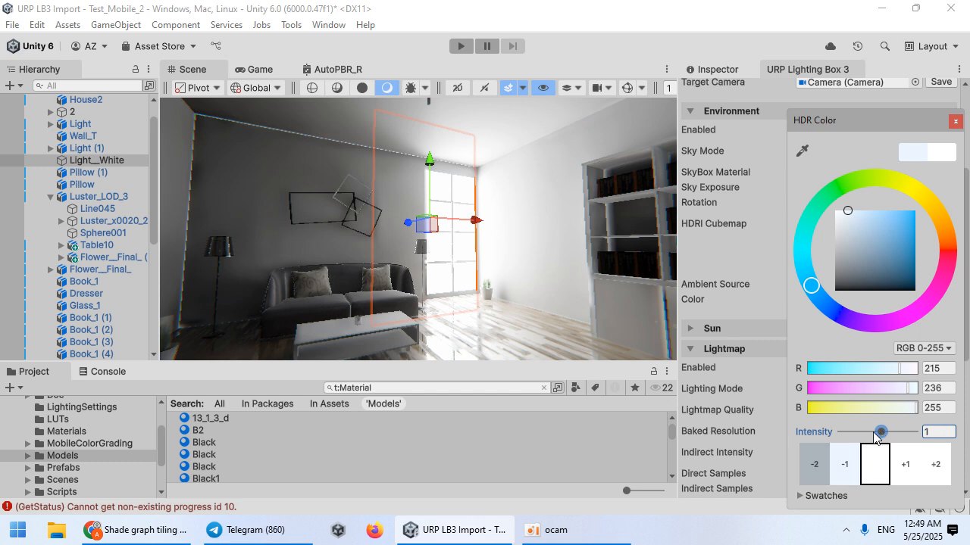
click(739, 296)
scroll(813, 352, down, 6)
click(823, 408)
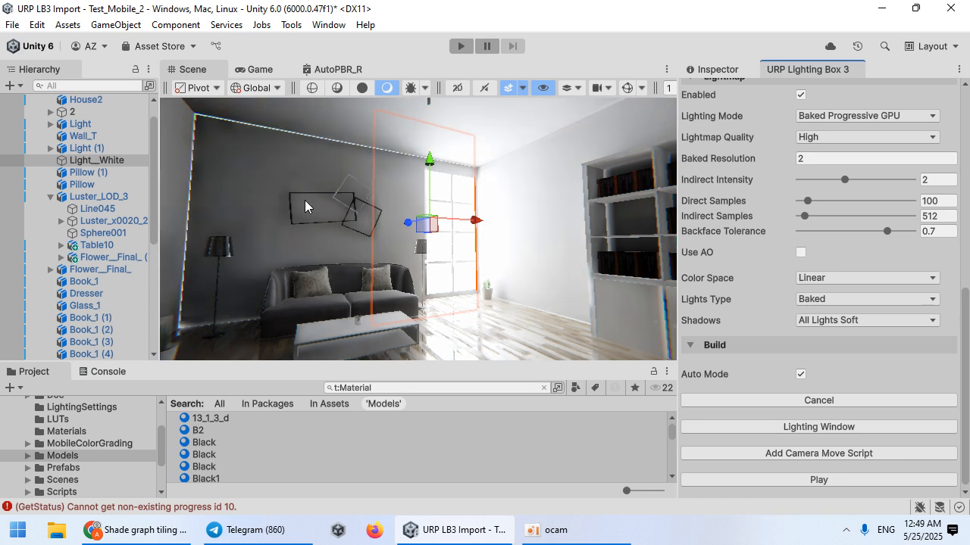
mouse_move(339, 217)
right_down()
mouse_move(37, 219)
mouse_move(33, 255)
mouse_move(373, 220)
mouse_move(350, 221)
right_up()
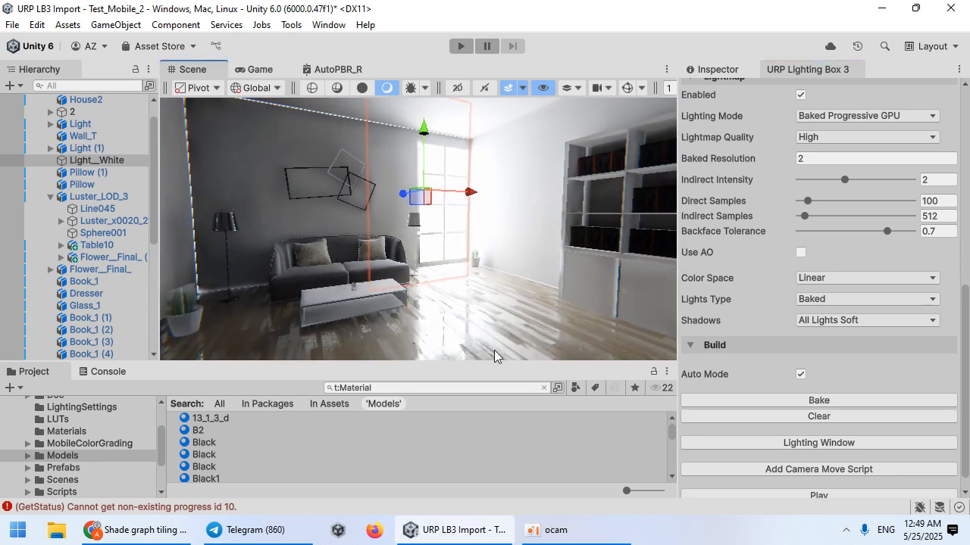
click(550, 530)
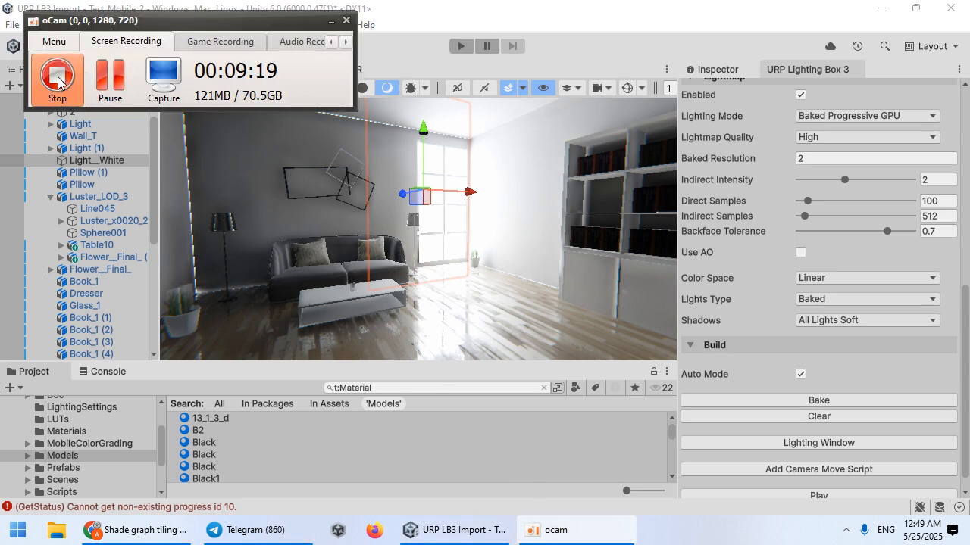